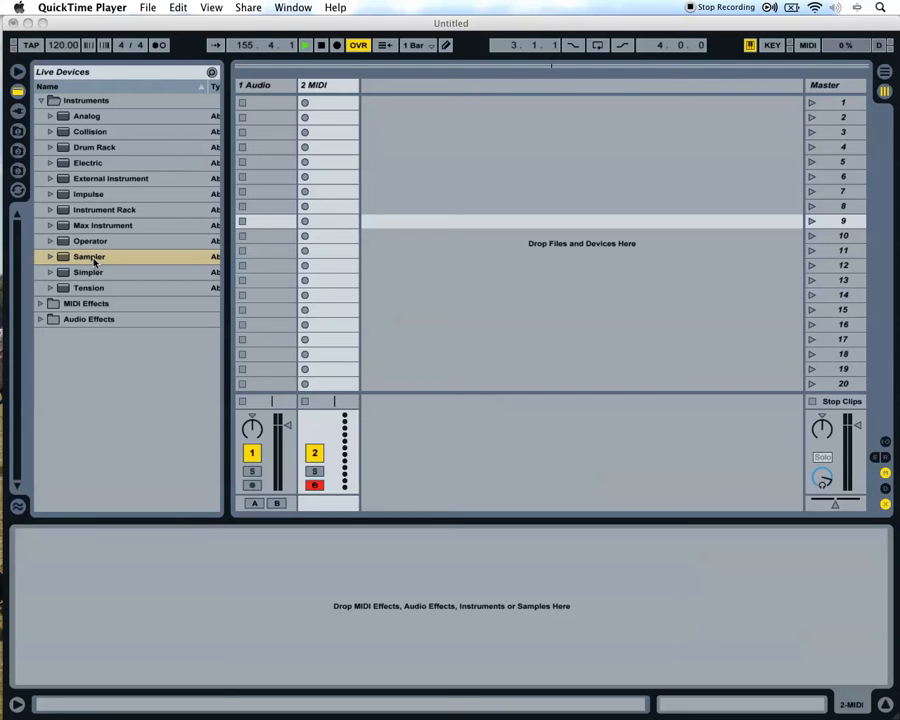
Step: Load the Sampler instrument onto the MIDI track
{"action": "left_click", "coordinate": [95, 261]}
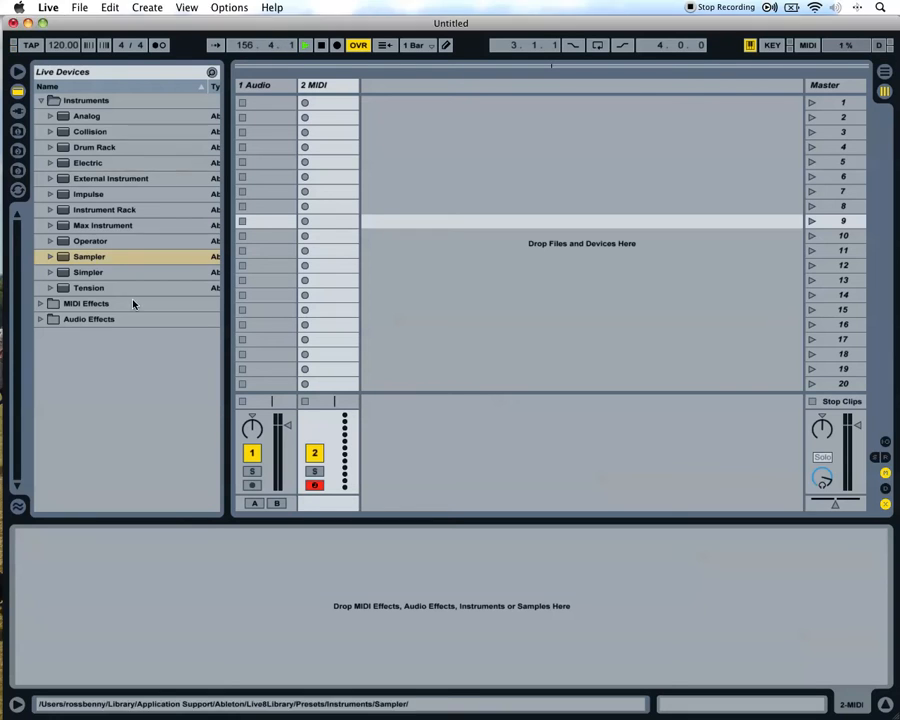
{"action": "double_click", "coordinate": [89, 257]}
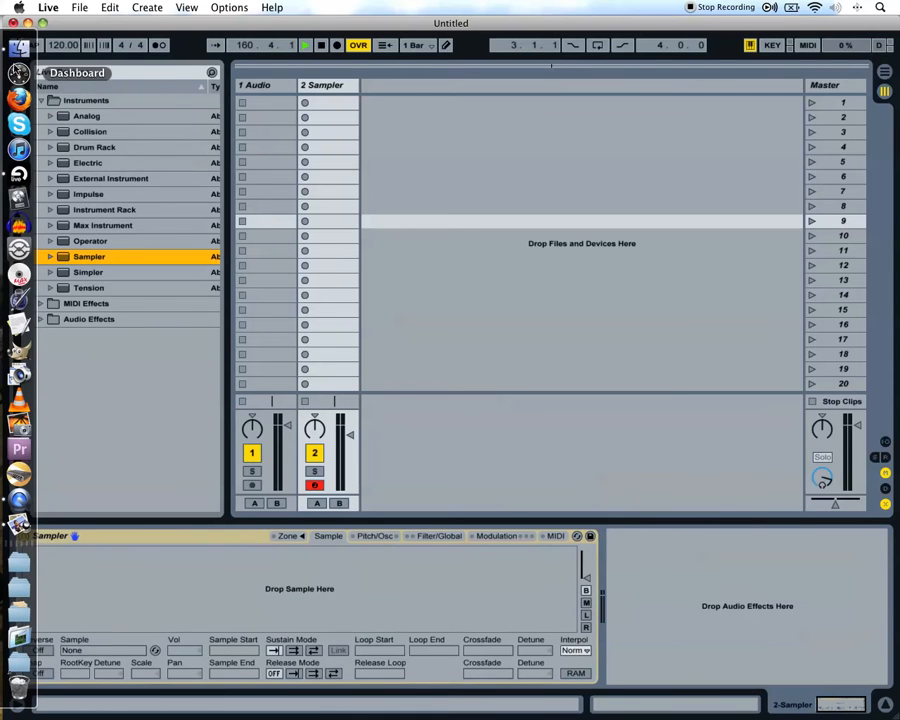
Step: Switch to Finder and preview the audio of 1 - Low E.mp3 in The Sampler folder
{"action": "left_click", "coordinate": [13, 33]}
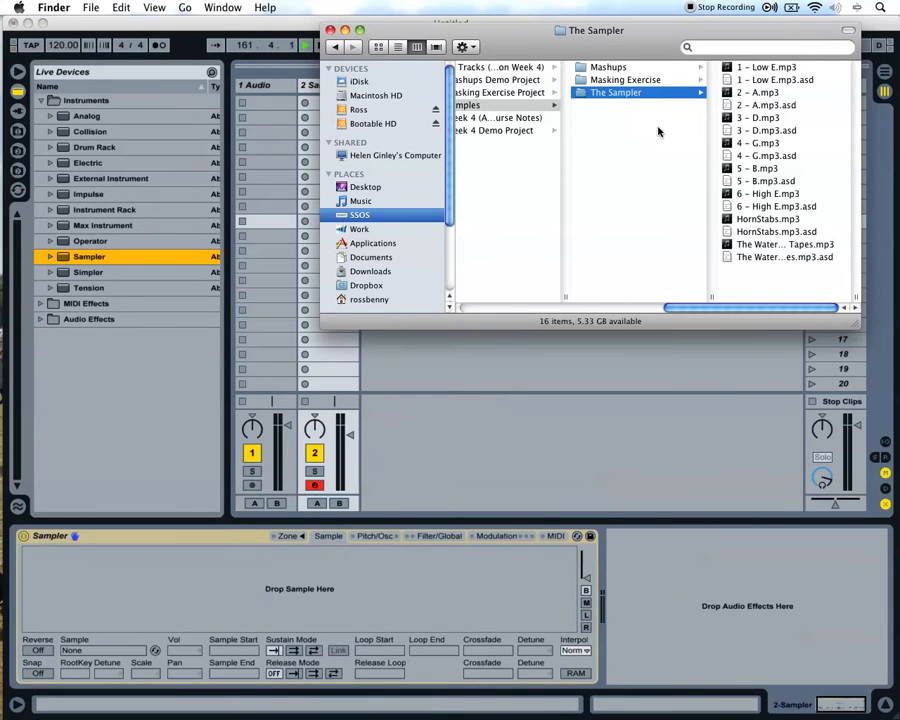
{"action": "scroll", "coordinate": [560, 112], "scroll_direction": "left", "scroll_amount": 1}
{"action": "scroll", "coordinate": [560, 112], "scroll_direction": "left", "scroll_amount": 2}
{"action": "scroll", "coordinate": [545, 112], "scroll_direction": "right", "scroll_amount": 2}
{"action": "scroll", "coordinate": [574, 108], "scroll_direction": "right", "scroll_amount": 2}
{"action": "mouse_move", "coordinate": [750, 68]}
{"action": "left_mouse_down"}
{"action": "mouse_move", "coordinate": [617, 247]}
{"action": "mouse_move", "coordinate": [752, 69]}
{"action": "left_mouse_up"}
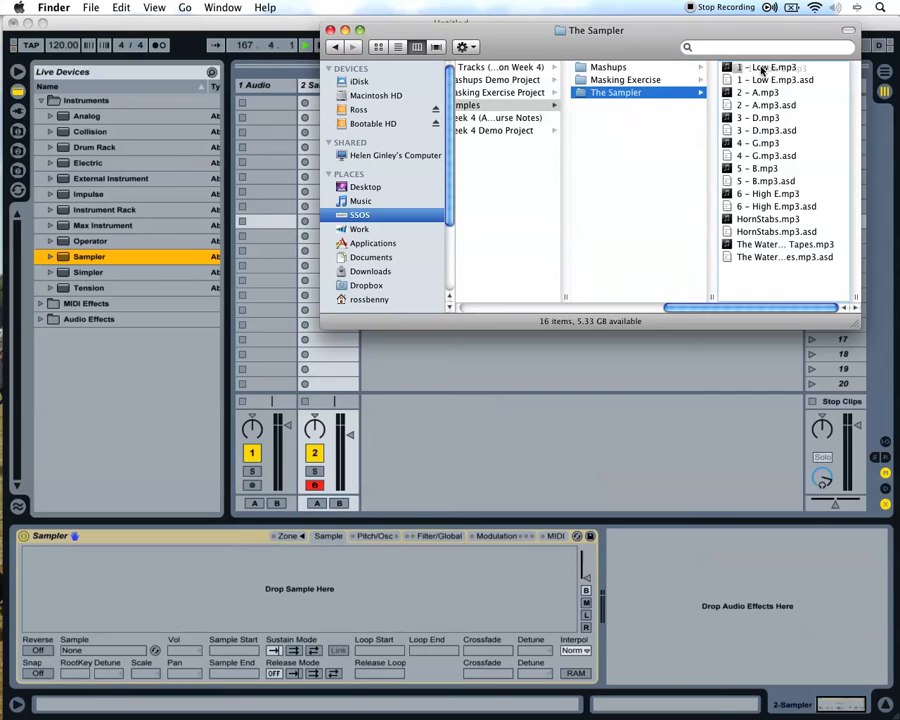
{"action": "left_click", "coordinate": [748, 69]}
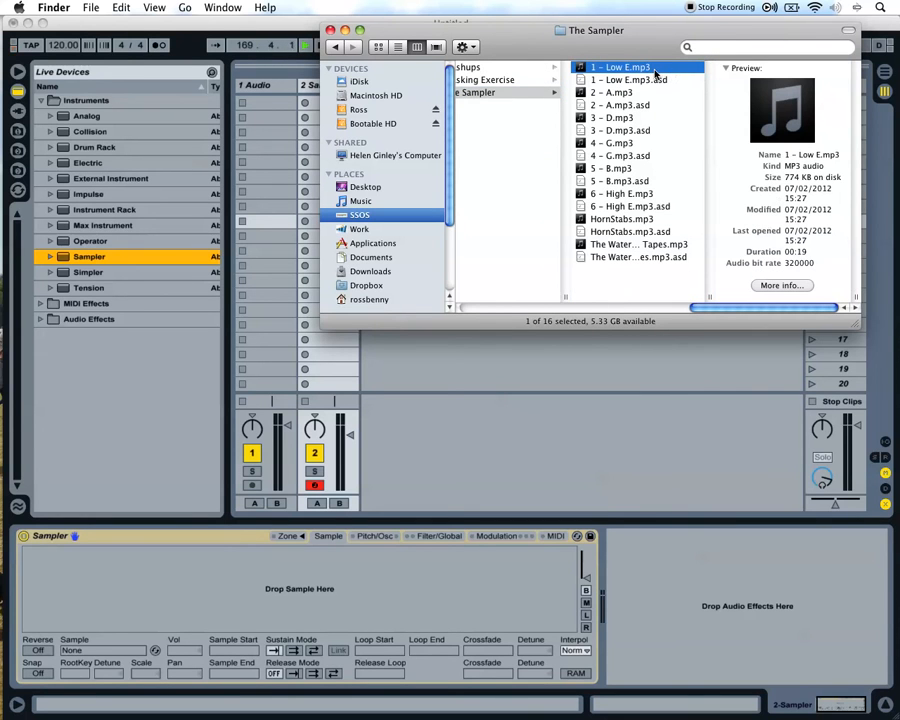
{"action": "key", "text": "space"}
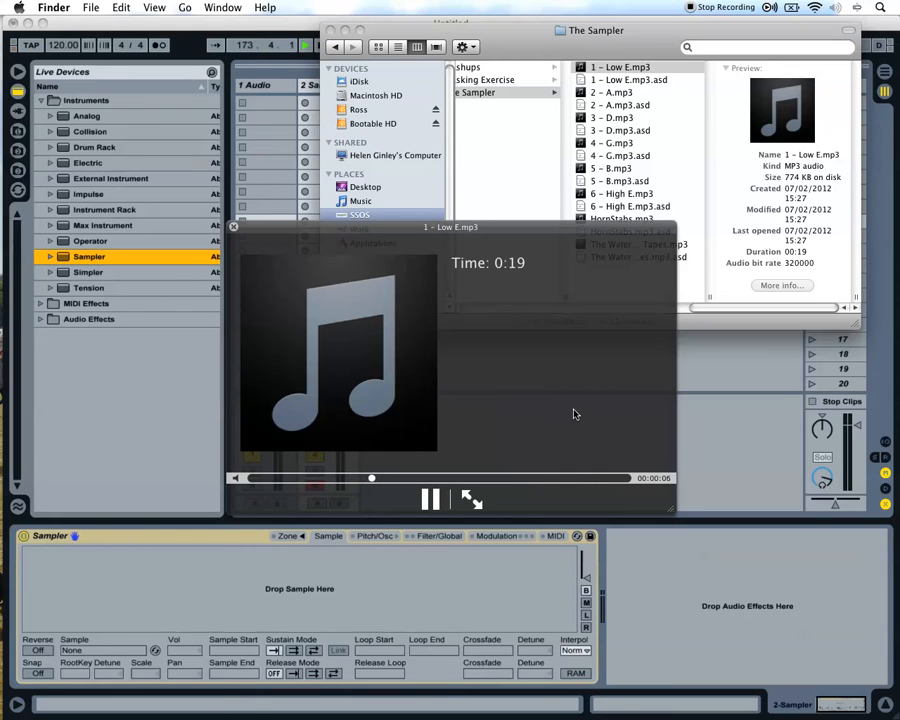
{"action": "key", "text": "space"}
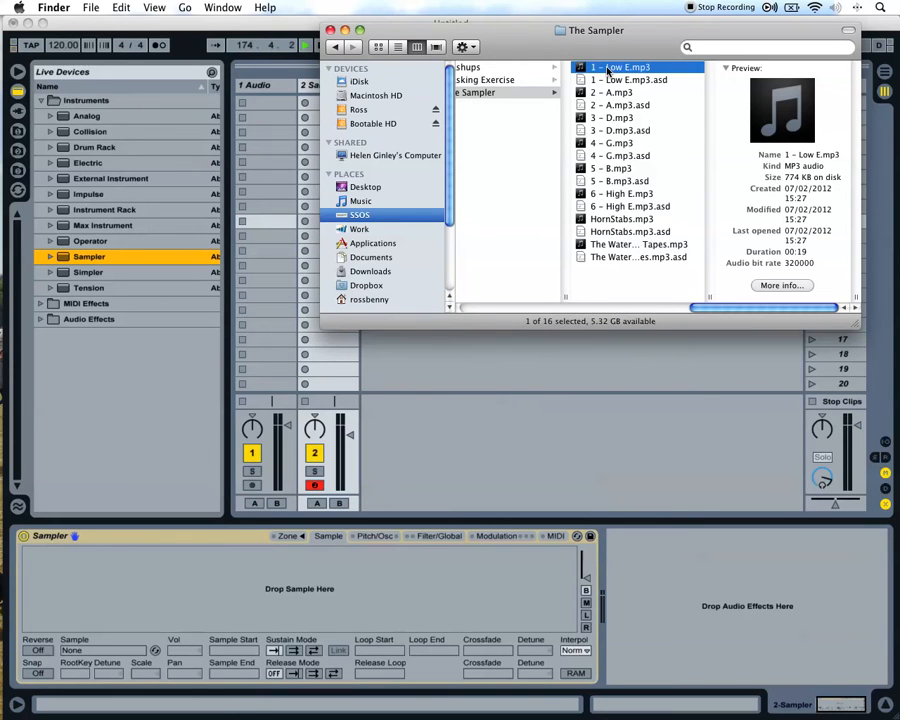
Step: Load 1 - Low E.mp3 into the empty Sampler and raise the track's volume slightly after auditioning a note
{"action": "left_click_drag", "start_coordinate": [607, 70], "coordinate": [310, 606]}
{"action": "left_click", "coordinate": [310, 596]}
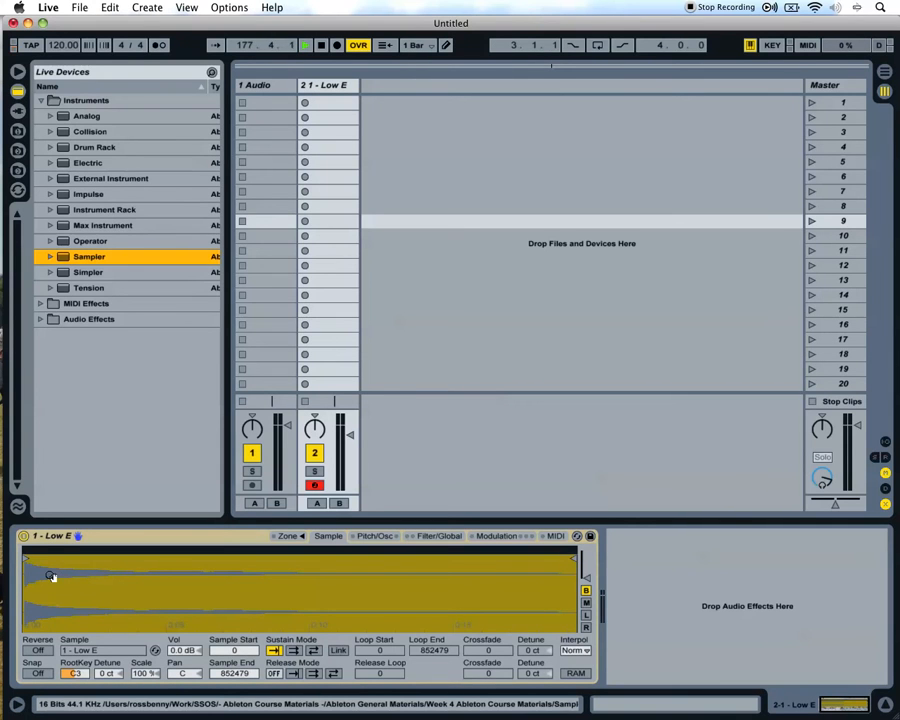
{"action": "key", "text": "a"}
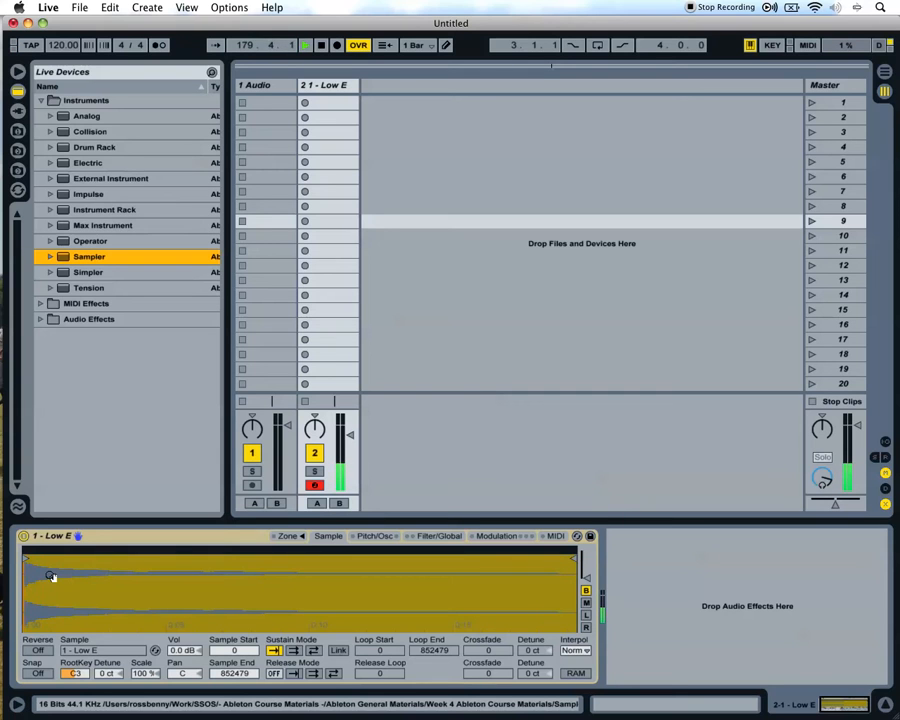
{"action": "left_click_drag", "start_coordinate": [350, 436], "coordinate": [350, 429]}
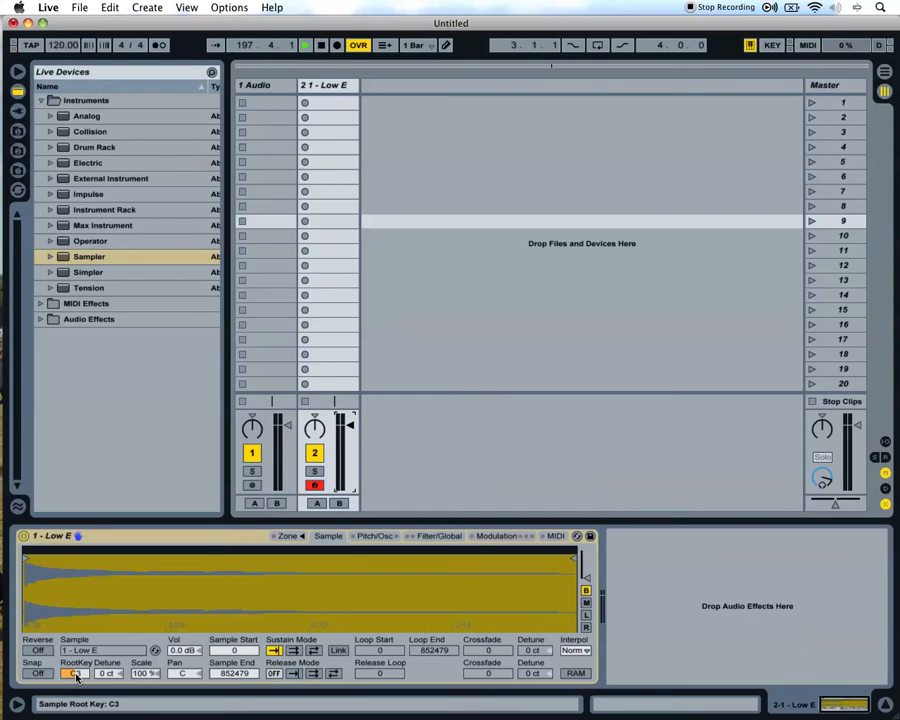
Step: Set the Low E sample's root key to E3 and trim its silent beginning with a sample start of 3065
{"action": "mouse_move", "coordinate": [75, 676]}
{"action": "left_mouse_down"}
{"action": "mouse_move", "coordinate": [74, 655]}
{"action": "mouse_move", "coordinate": [85, 677]}
{"action": "left_mouse_up"}
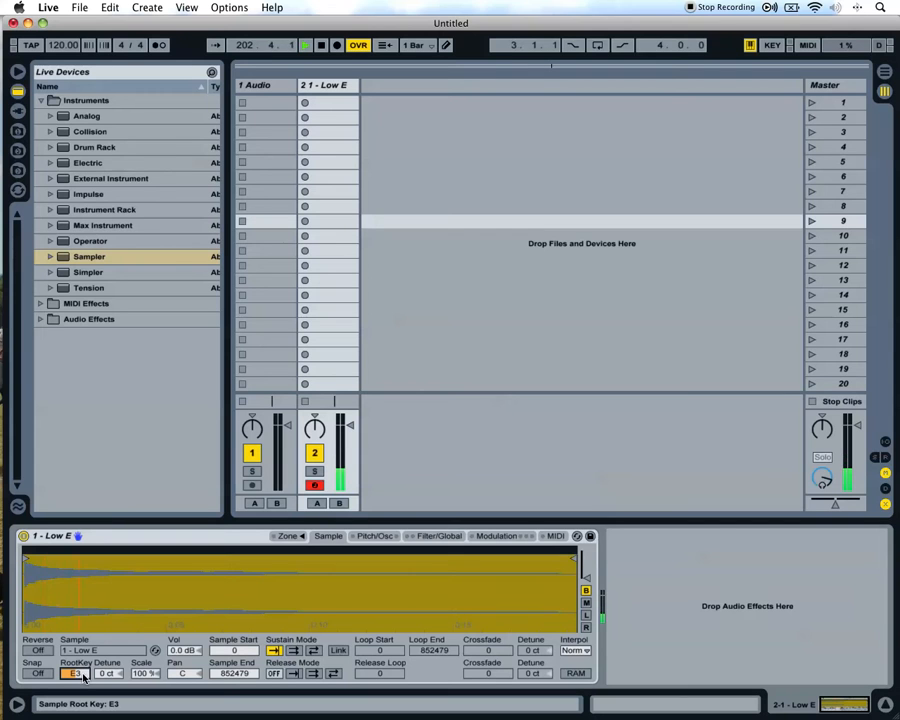
{"action": "left_click_drag", "start_coordinate": [37, 581], "coordinate": [37, 640]}
{"action": "left_click_drag", "start_coordinate": [26, 558], "coordinate": [38, 556]}
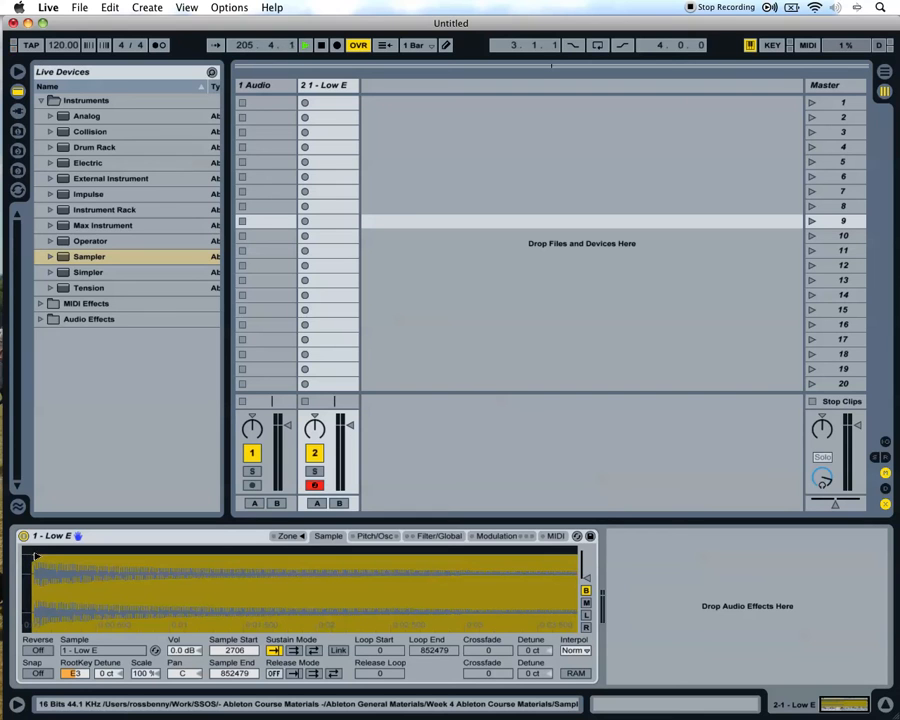
{"action": "mouse_move", "coordinate": [46, 568]}
{"action": "left_mouse_down"}
{"action": "mouse_move", "coordinate": [36, 575]}
{"action": "mouse_move", "coordinate": [40, 650]}
{"action": "left_mouse_up"}
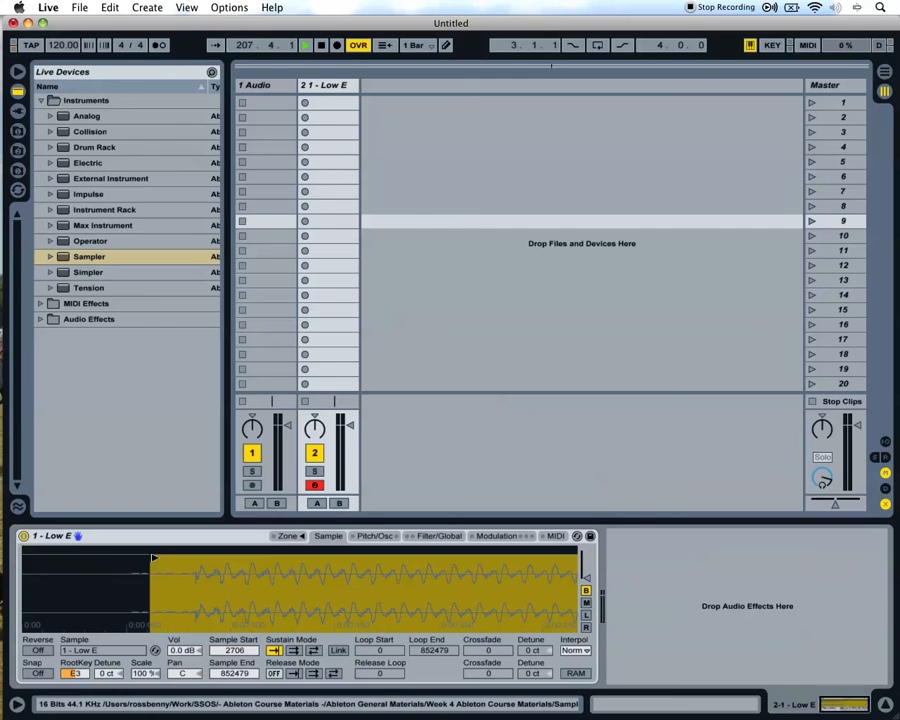
{"action": "mouse_move", "coordinate": [157, 568]}
{"action": "left_mouse_down"}
{"action": "mouse_move", "coordinate": [20, 568]}
{"action": "mouse_move", "coordinate": [170, 560]}
{"action": "left_mouse_up"}
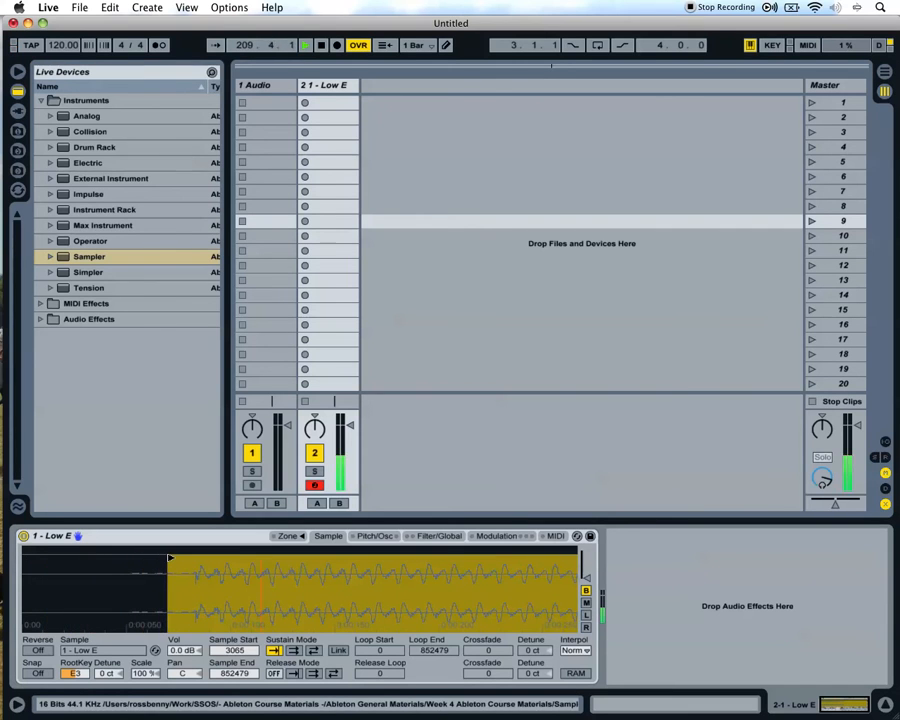
{"action": "left_click_drag", "start_coordinate": [222, 578], "coordinate": [222, 490]}
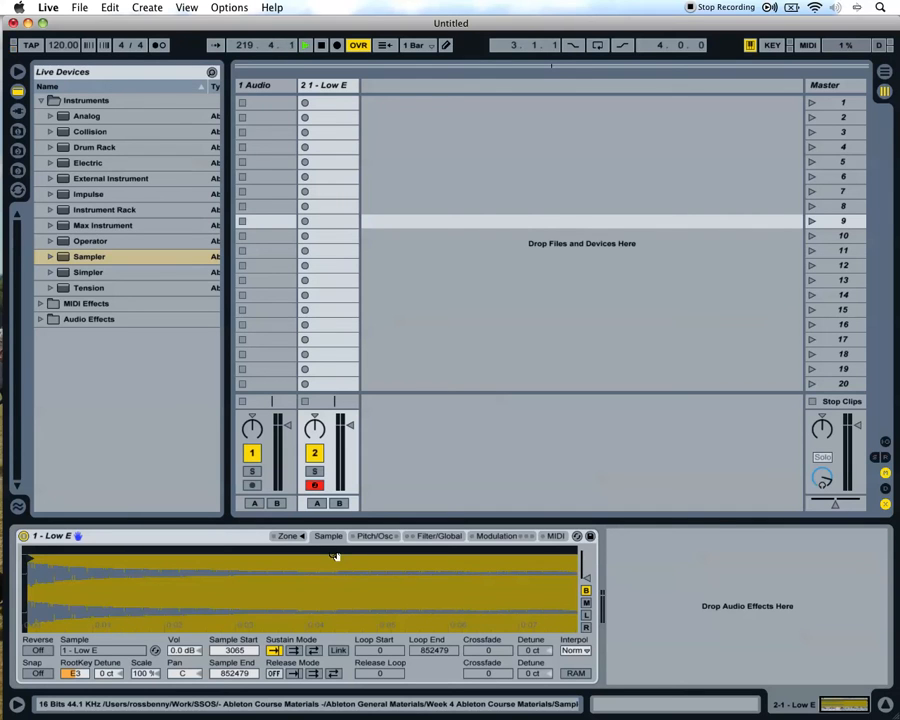
Step: Switch to Finder, preview the audio of 2 - A.mp3, and return to Live
{"action": "key", "text": "super+Tab"}
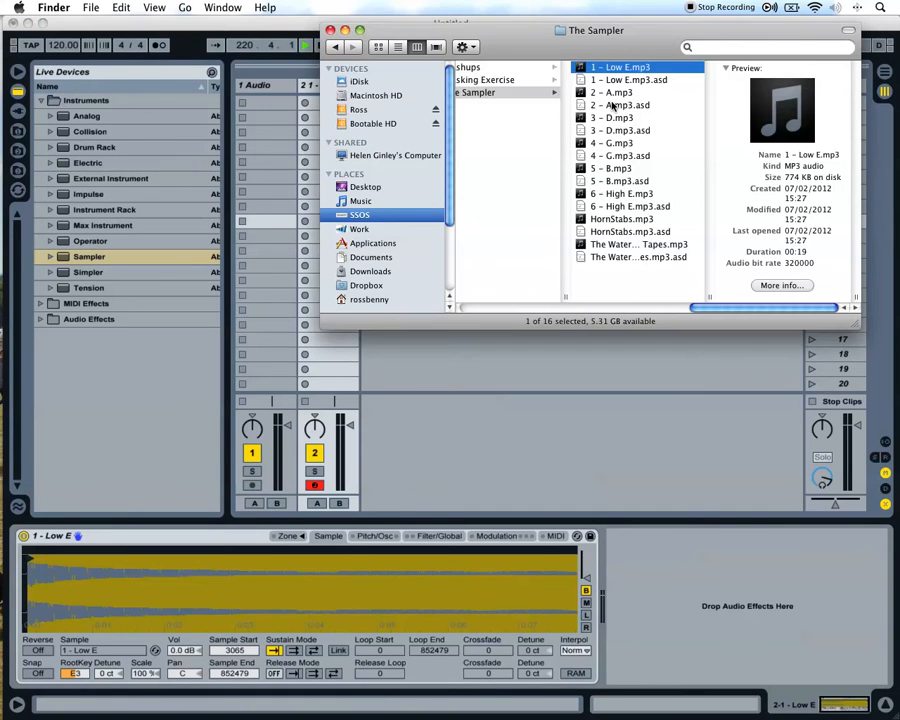
{"action": "left_click", "coordinate": [686, 93]}
{"action": "key", "text": "space"}
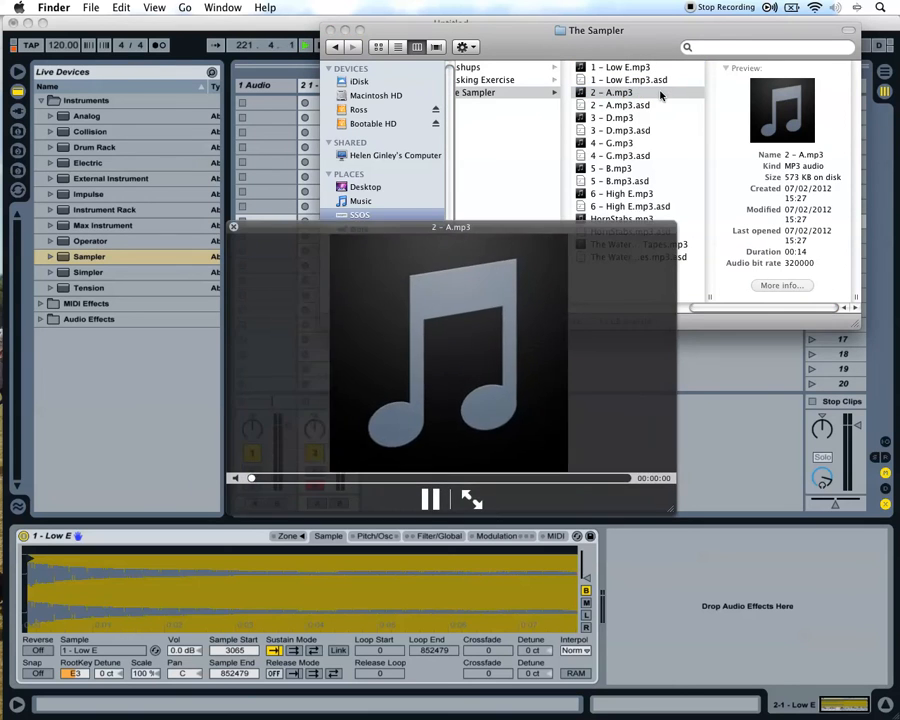
{"action": "key", "text": "space"}
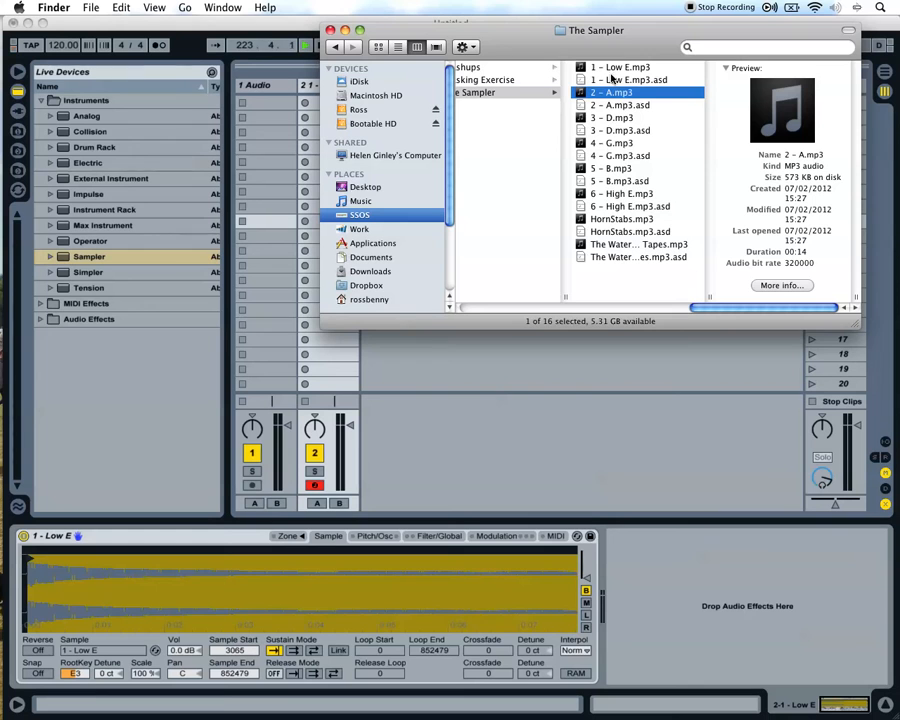
{"action": "left_click", "coordinate": [473, 468]}
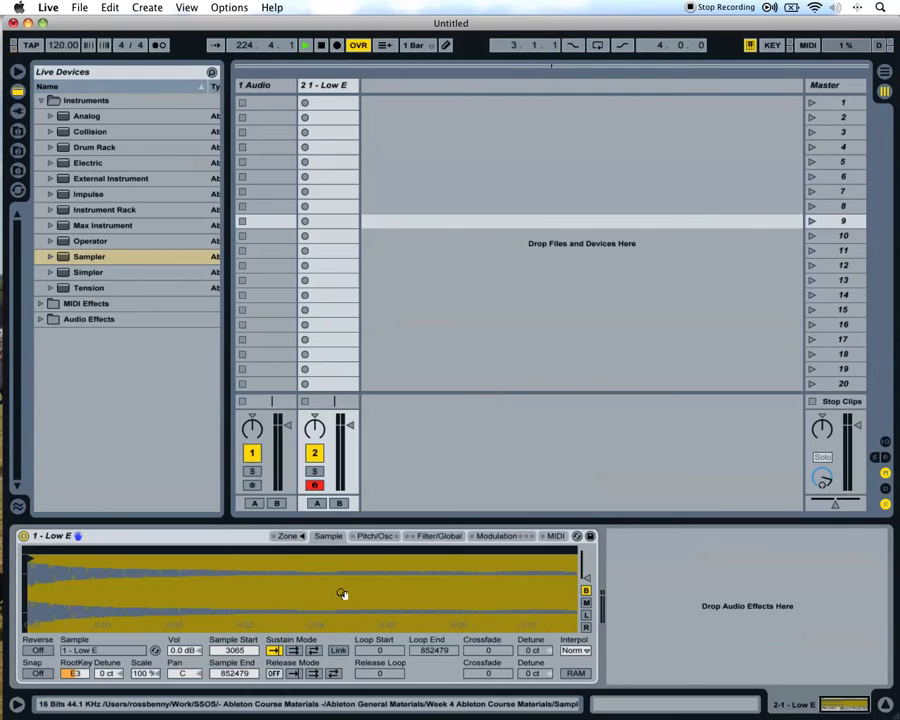
Step: Show Sampler's zone editor and add 2 - A.mp3 from Finder as a second sample layer
{"action": "left_click", "coordinate": [286, 536]}
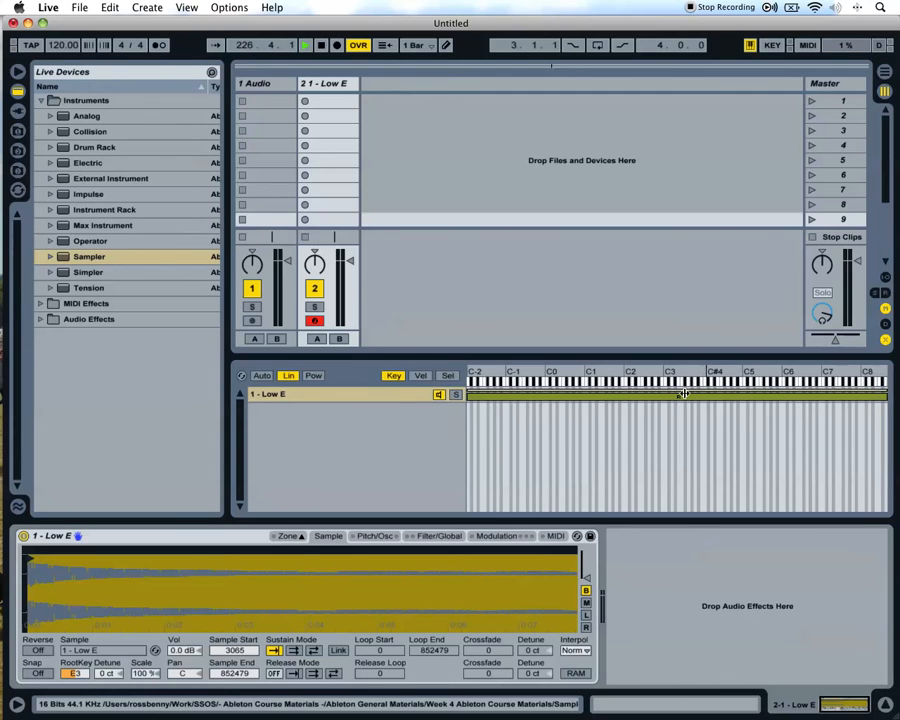
{"action": "left_click", "coordinate": [288, 536]}
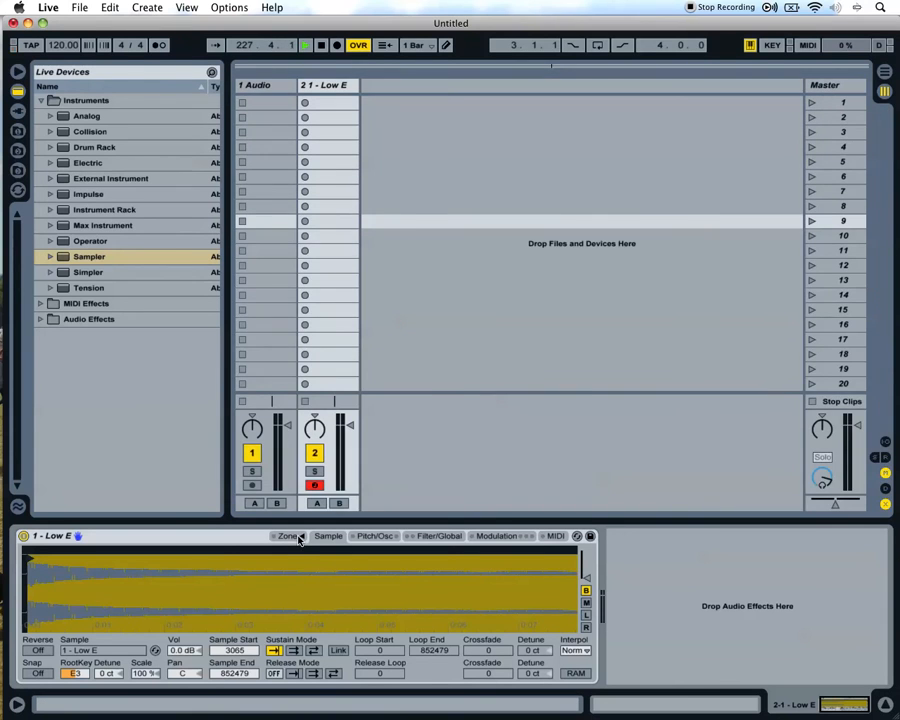
{"action": "left_click", "coordinate": [288, 536]}
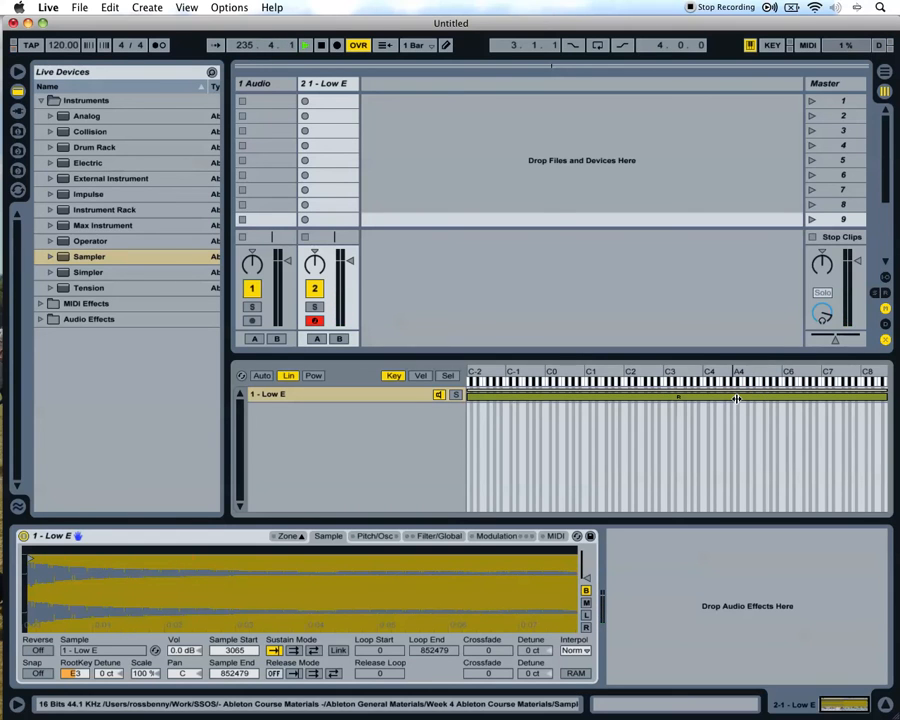
{"action": "key", "text": "super+Tab"}
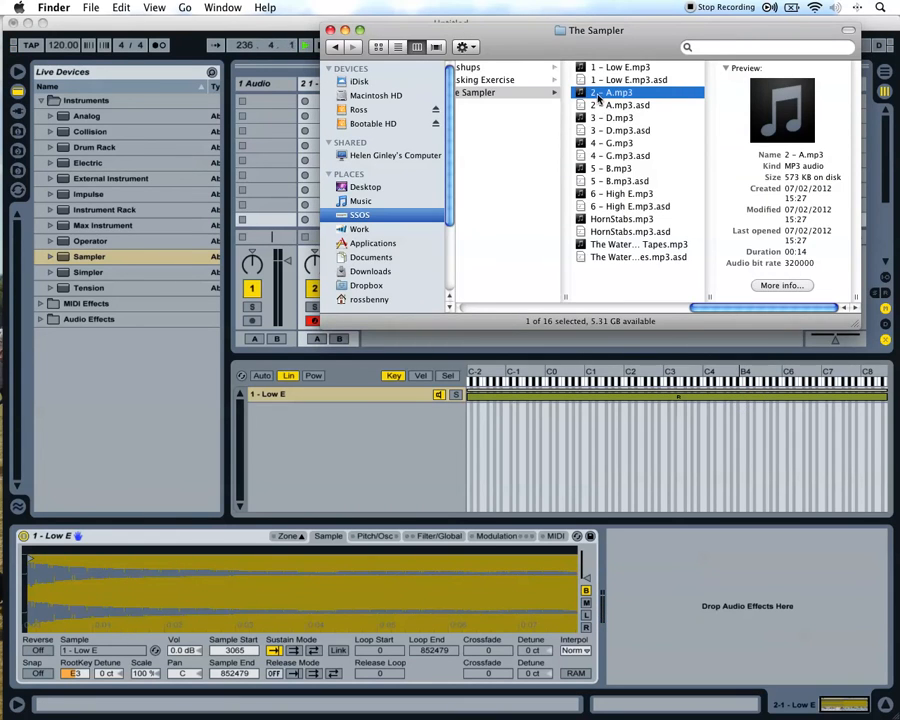
{"action": "left_click_drag", "start_coordinate": [600, 95], "coordinate": [366, 452]}
{"action": "left_click", "coordinate": [366, 453]}
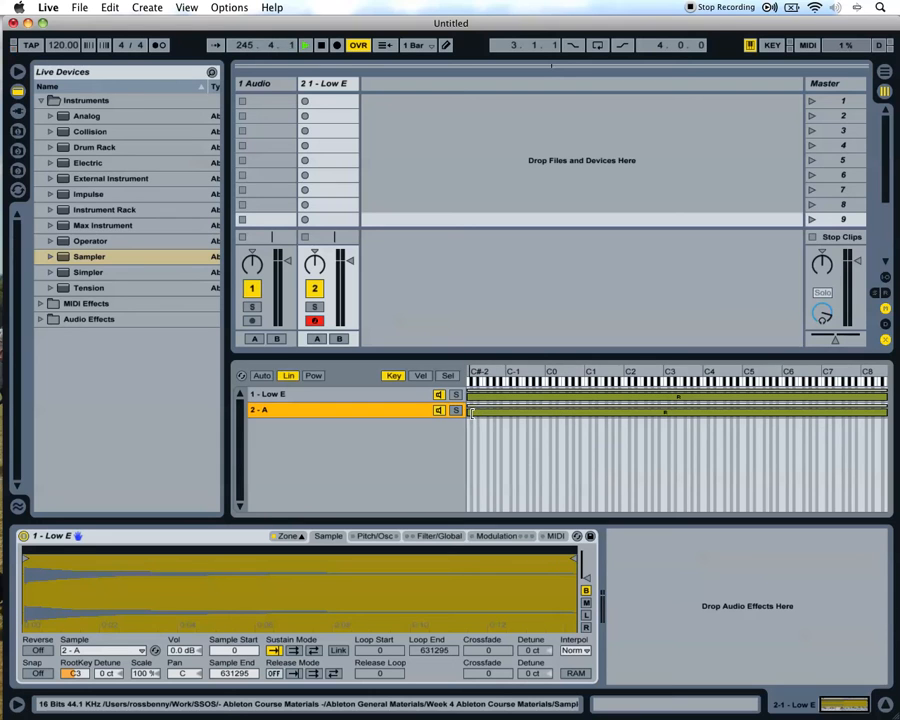
Step: End the 1 - Low E key zone at G#3 and start the 2 - A key zone directly above it
{"action": "left_click_drag", "start_coordinate": [471, 411], "coordinate": [624, 410]}
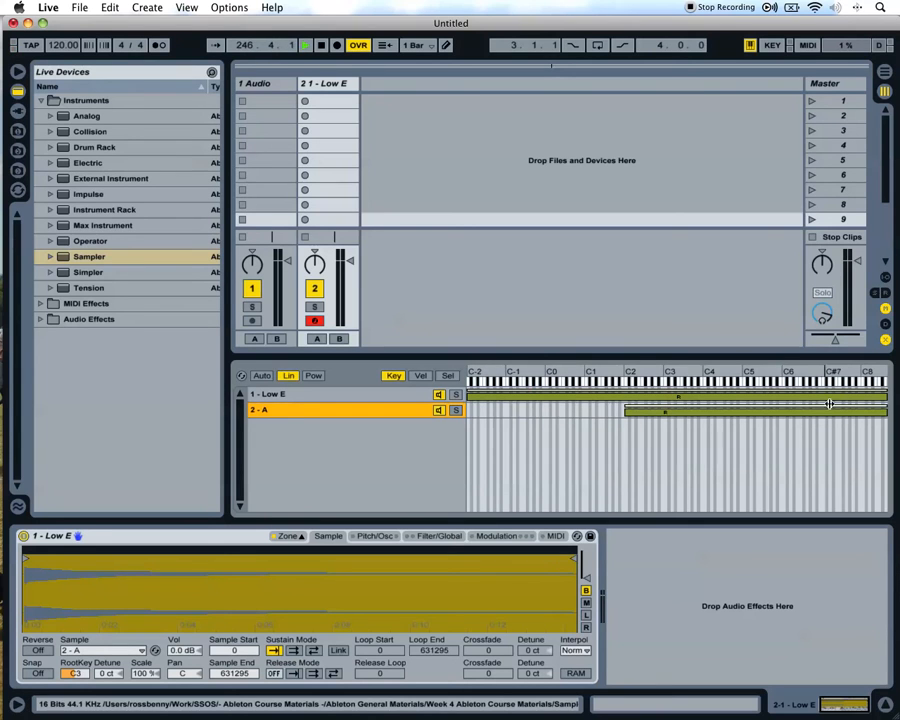
{"action": "left_click_drag", "start_coordinate": [885, 395], "coordinate": [693, 395]}
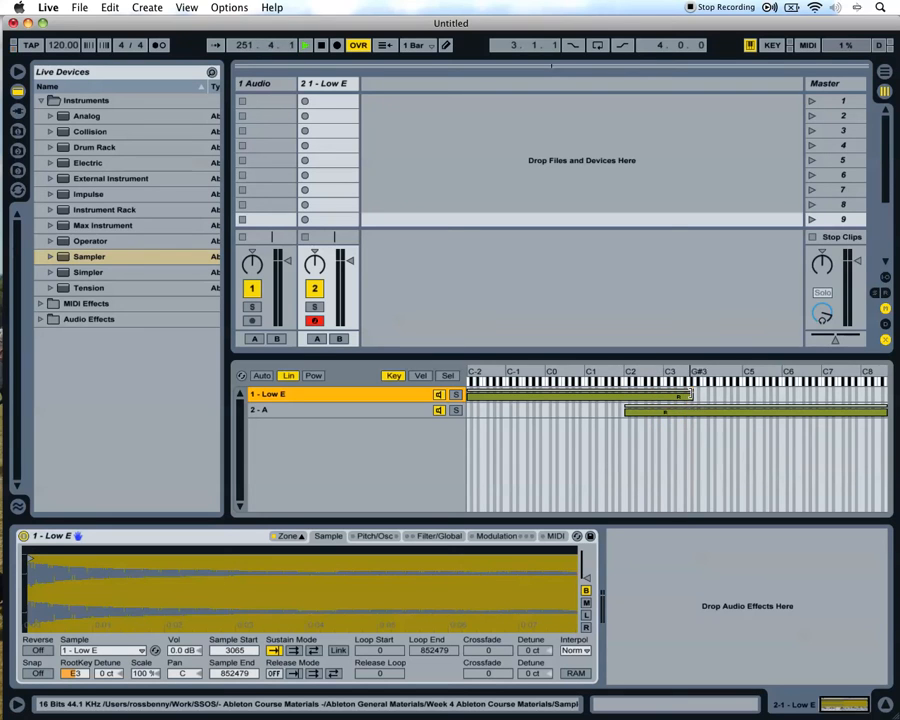
{"action": "left_click_drag", "start_coordinate": [625, 410], "coordinate": [693, 410]}
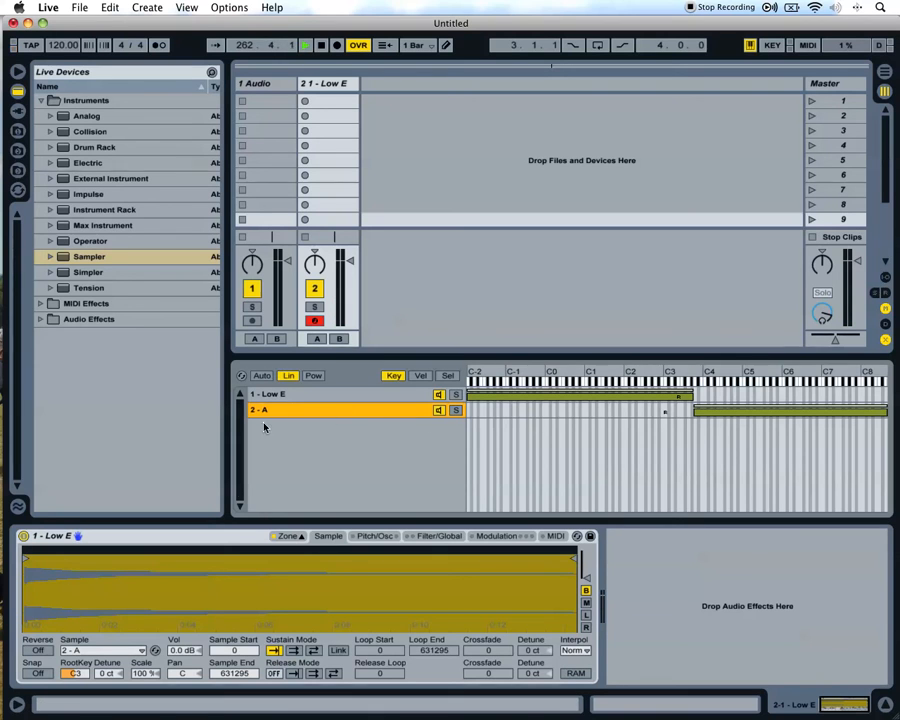
Step: Set the root key of the 2 - A sample to A3
{"action": "left_click", "coordinate": [76, 672]}
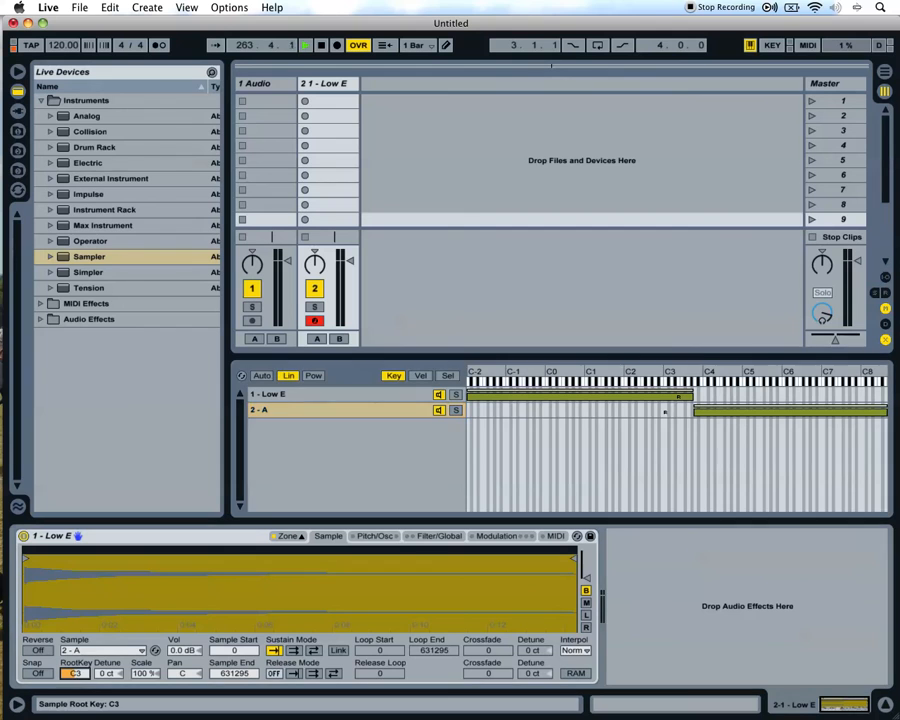
{"action": "mouse_move", "coordinate": [76, 672]}
{"action": "left_mouse_down"}
{"action": "mouse_move", "coordinate": [76, 651]}
{"action": "mouse_move", "coordinate": [74, 678]}
{"action": "left_mouse_up"}
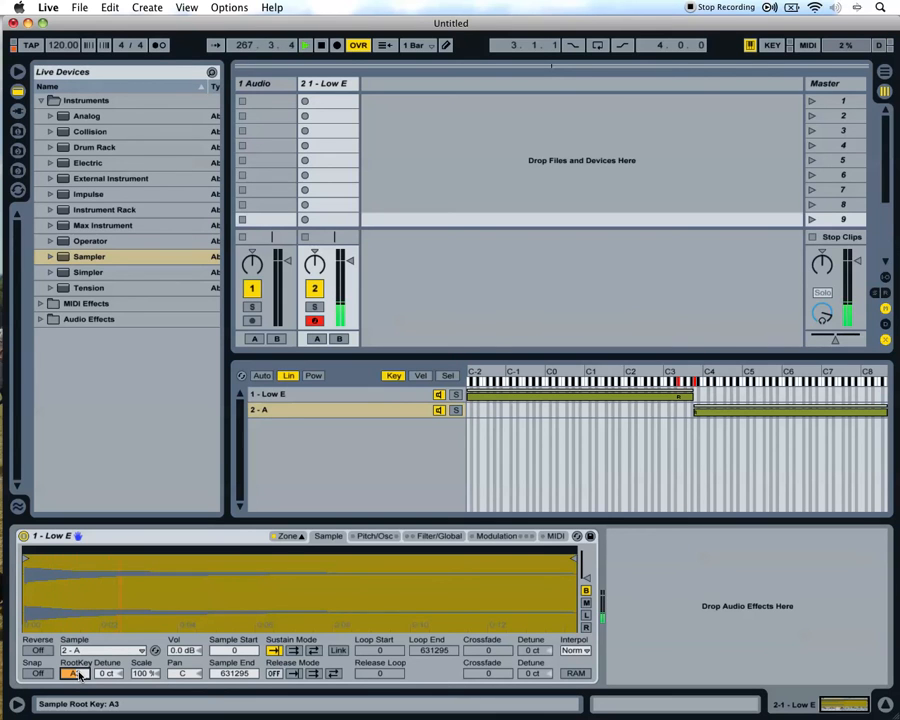
Step: Add 3 - D.mp3 from Finder to the zone editor as a third sample layer
{"action": "key", "text": "super+Tab"}
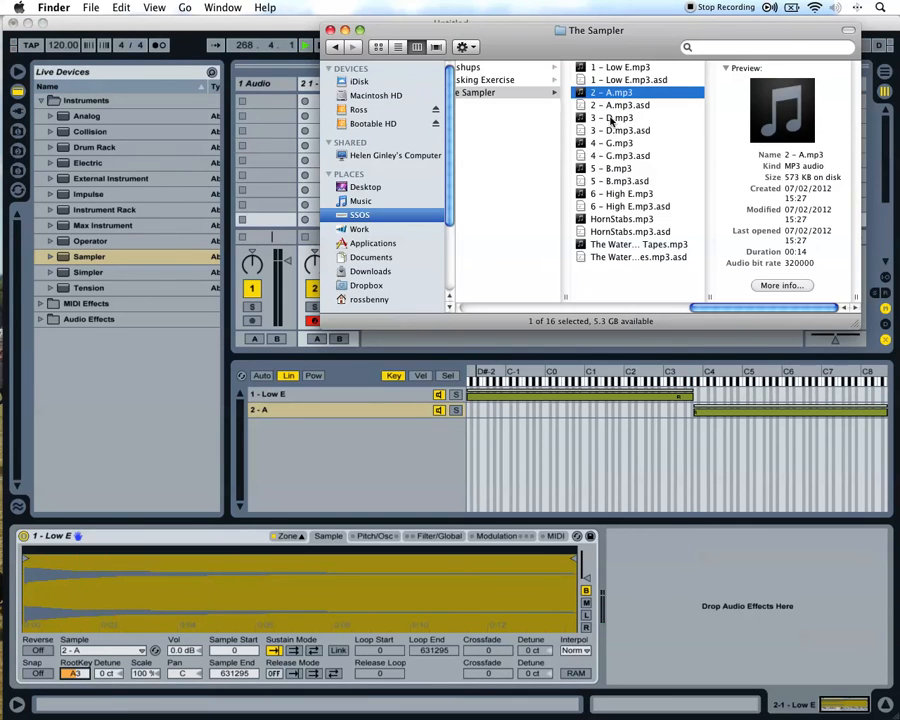
{"action": "left_click_drag", "start_coordinate": [612, 118], "coordinate": [378, 465]}
{"action": "key", "text": "super+Tab"}
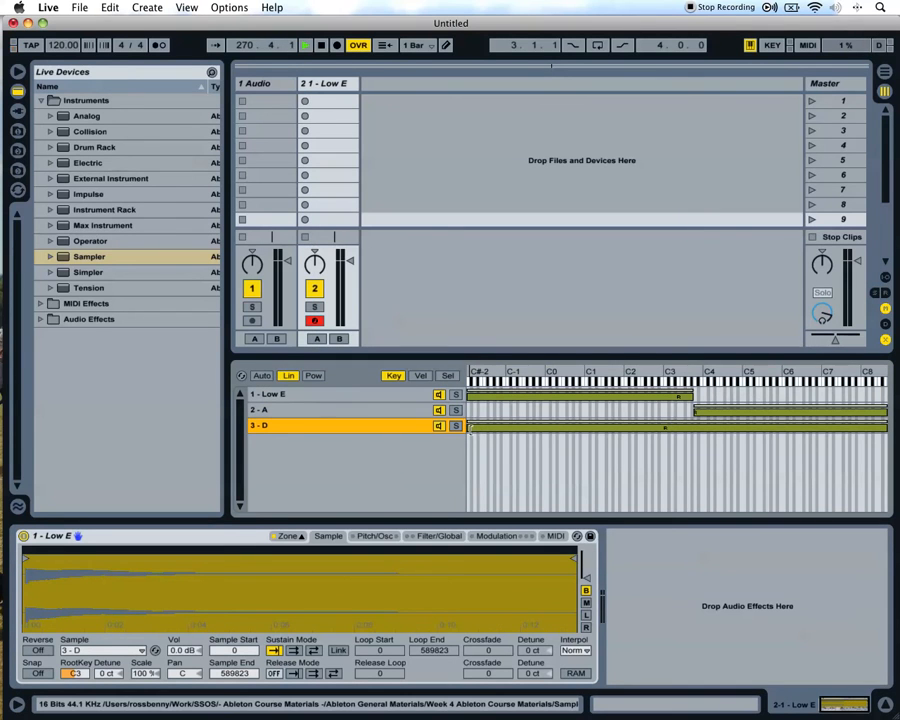
Step: End the 2 - A key zone at C#4, start the 3 - D key zone at D4, and audition the split
{"action": "left_click_drag", "start_coordinate": [470, 427], "coordinate": [707, 427]}
{"action": "left_click_drag", "start_coordinate": [885, 411], "coordinate": [706, 419]}
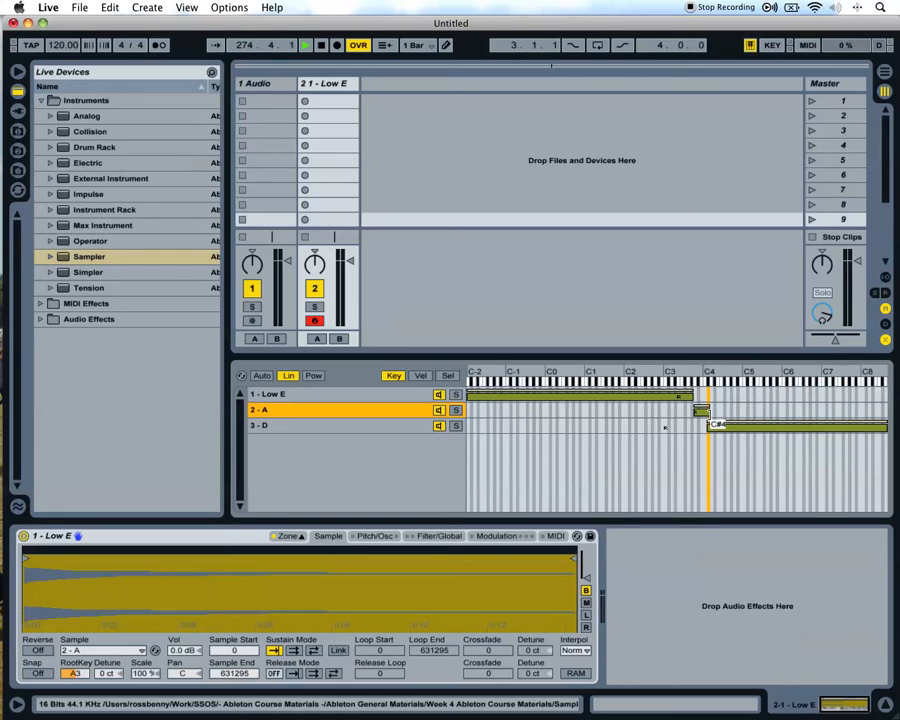
{"action": "left_click_drag", "start_coordinate": [709, 425], "coordinate": [712, 428]}
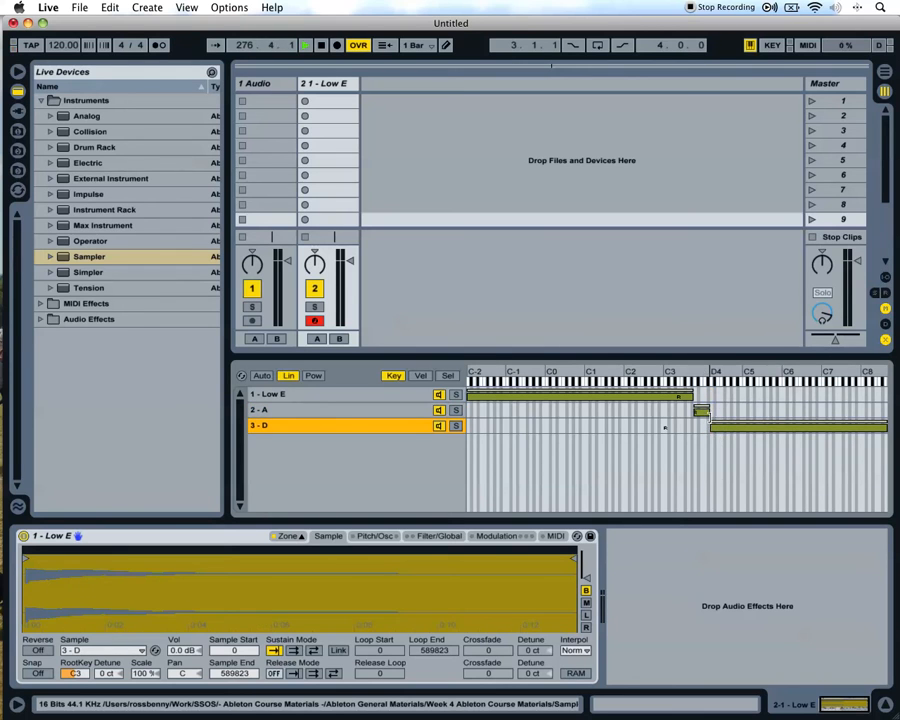
{"action": "key", "text": "l"}
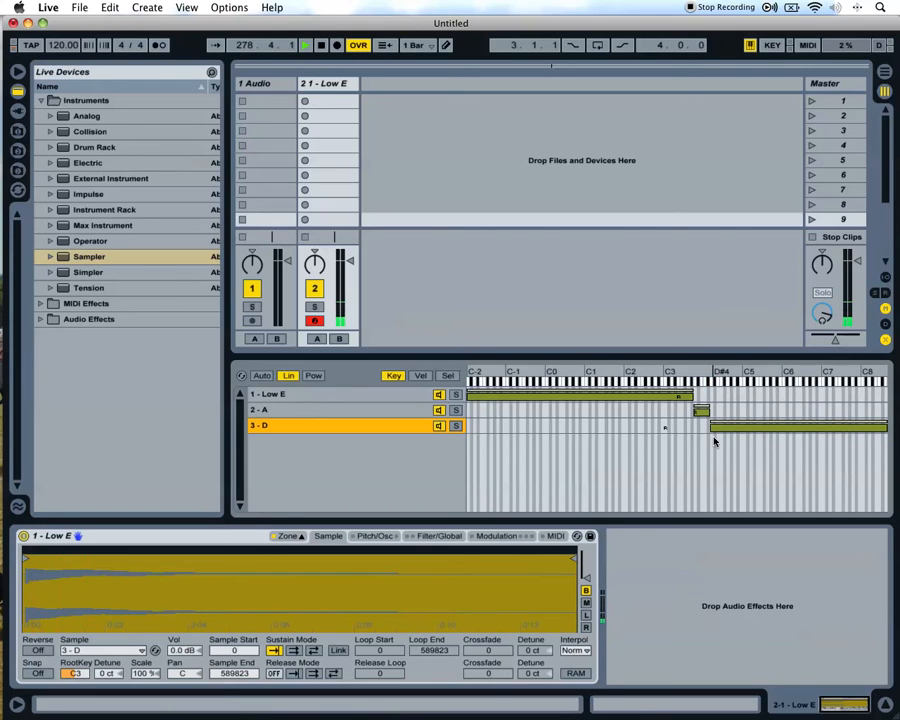
{"action": "left_click", "coordinate": [714, 427]}
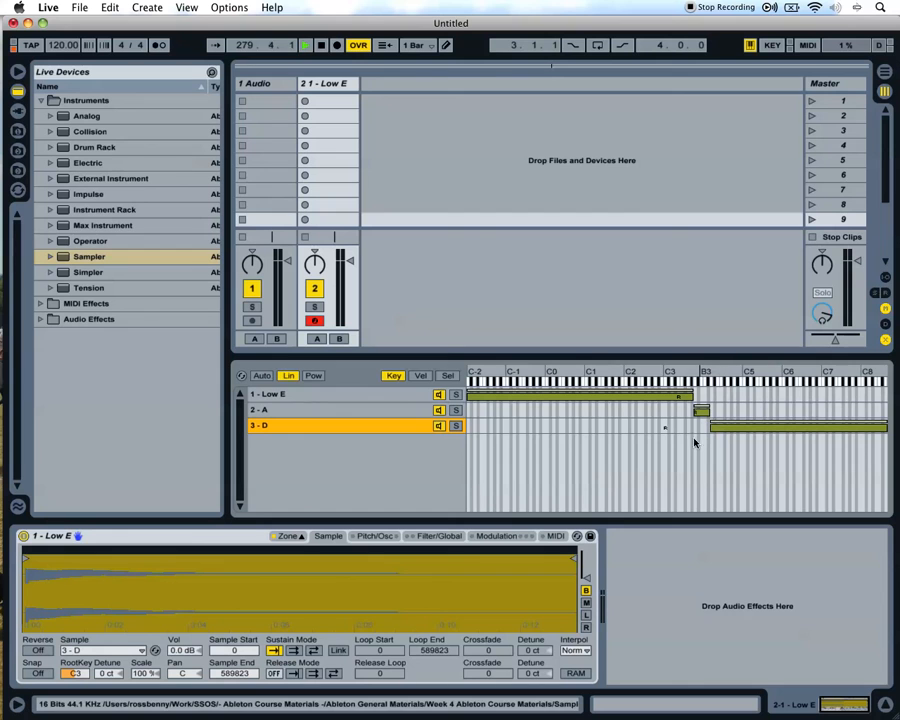
Step: Set the root key of the 3 - D sample to D4 and audition notes from the mapped strings
{"action": "left_click_drag", "start_coordinate": [88, 672], "coordinate": [88, 680]}
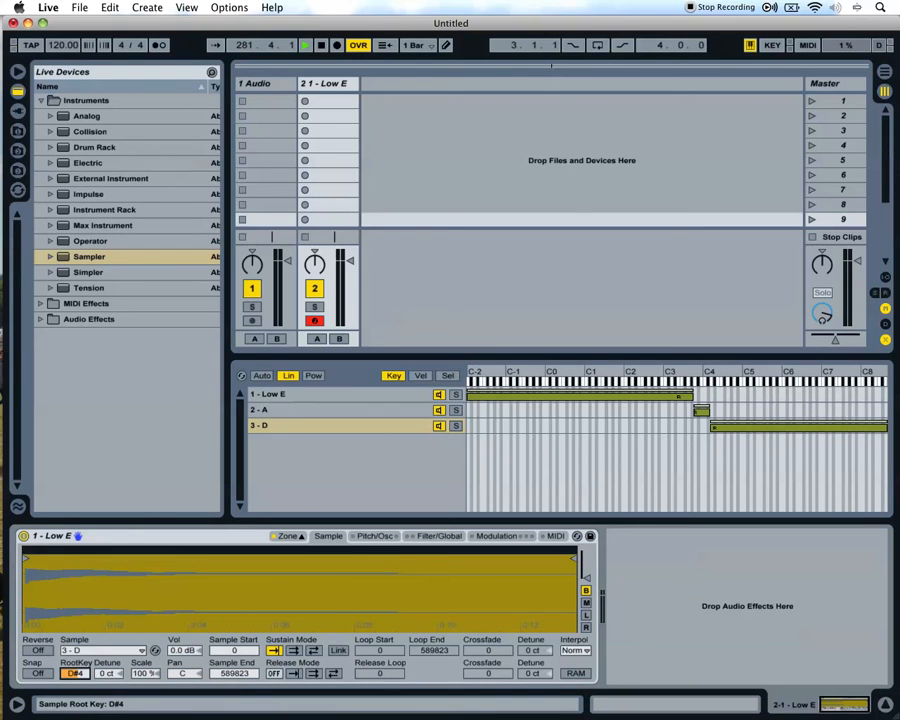
{"action": "left_click_drag", "start_coordinate": [73, 675], "coordinate": [73, 679]}
{"action": "key", "text": "l"}
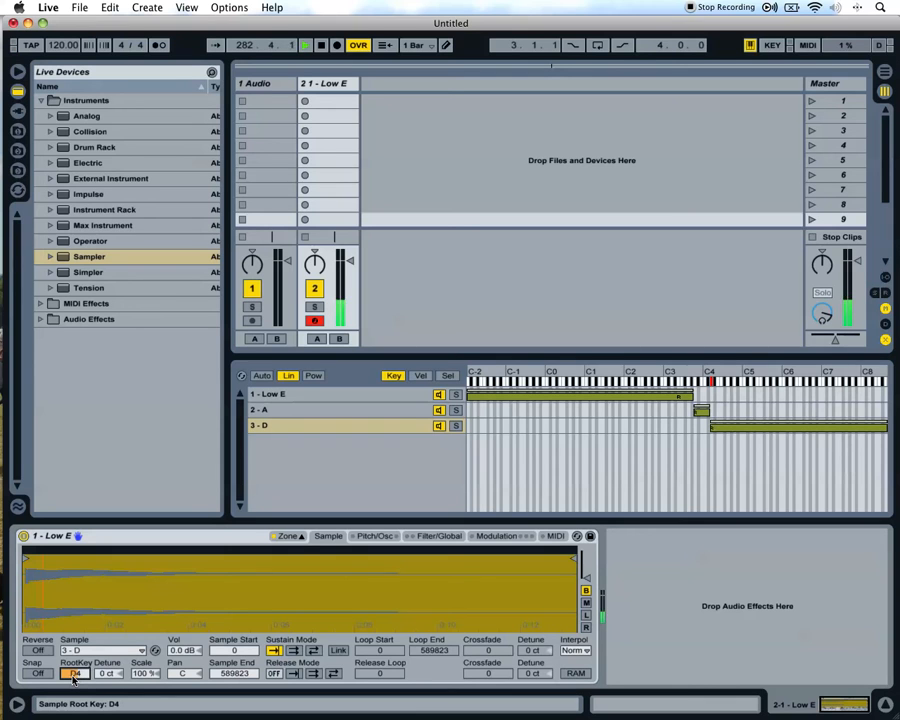
{"action": "key", "text": "h"}
{"action": "key", "text": "d"}
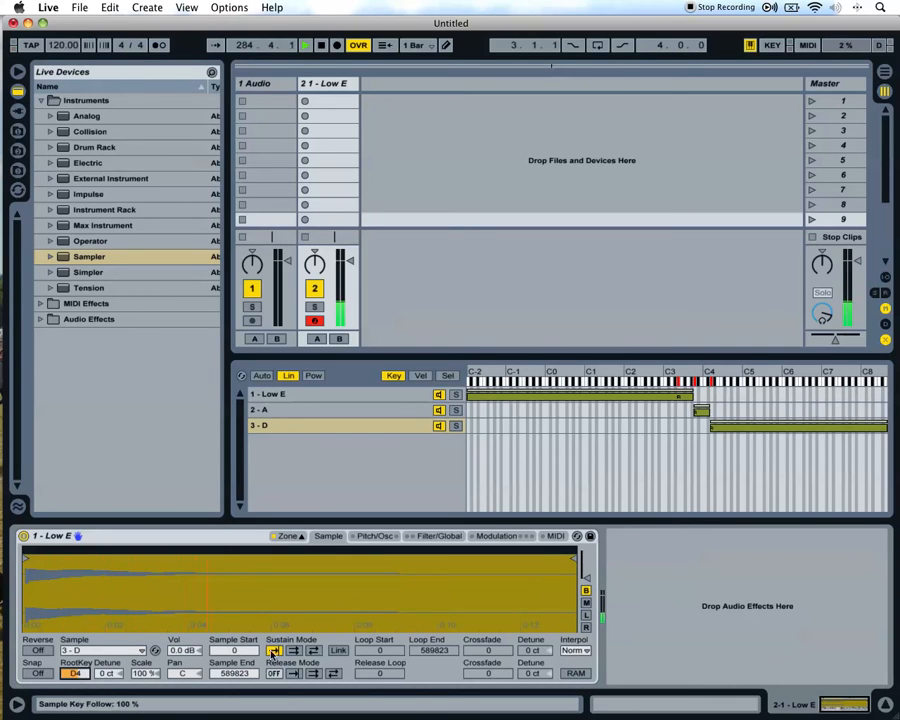
Step: Try to bring 4 - G.mp3 in from Finder, and return to the 1 - Low E track's Sampler in the Arrangement View
{"action": "key", "text": "super+Tab"}
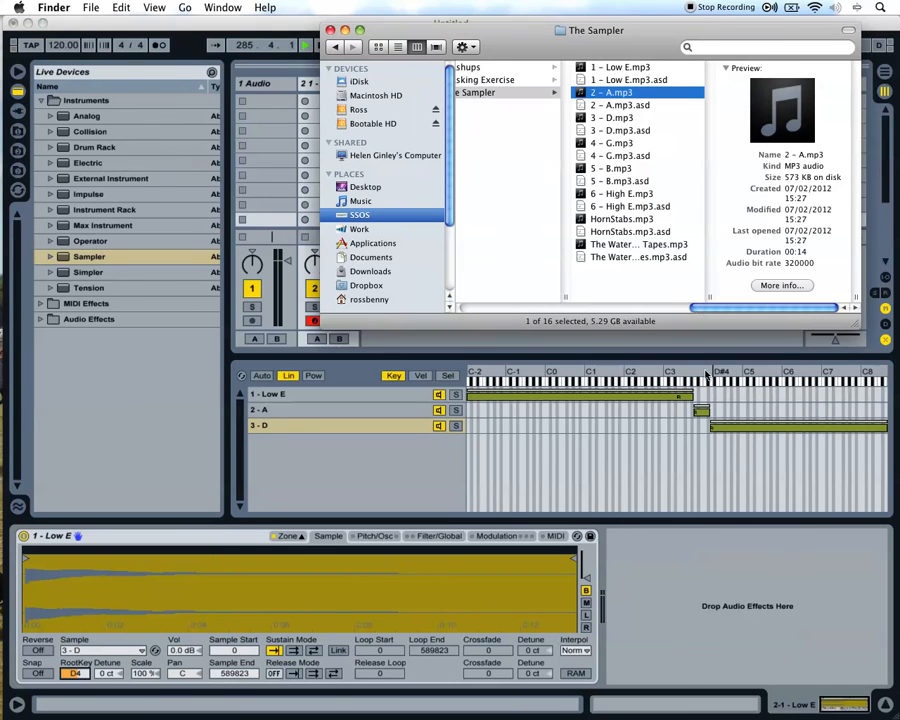
{"action": "left_click_drag", "start_coordinate": [622, 143], "coordinate": [603, 174]}
{"action": "key", "text": "super+Tab"}
{"action": "key", "text": "super+Tab"}
{"action": "left_click", "coordinate": [318, 357]}
{"action": "key", "text": "super+Tab"}
{"action": "key", "text": "Tab"}
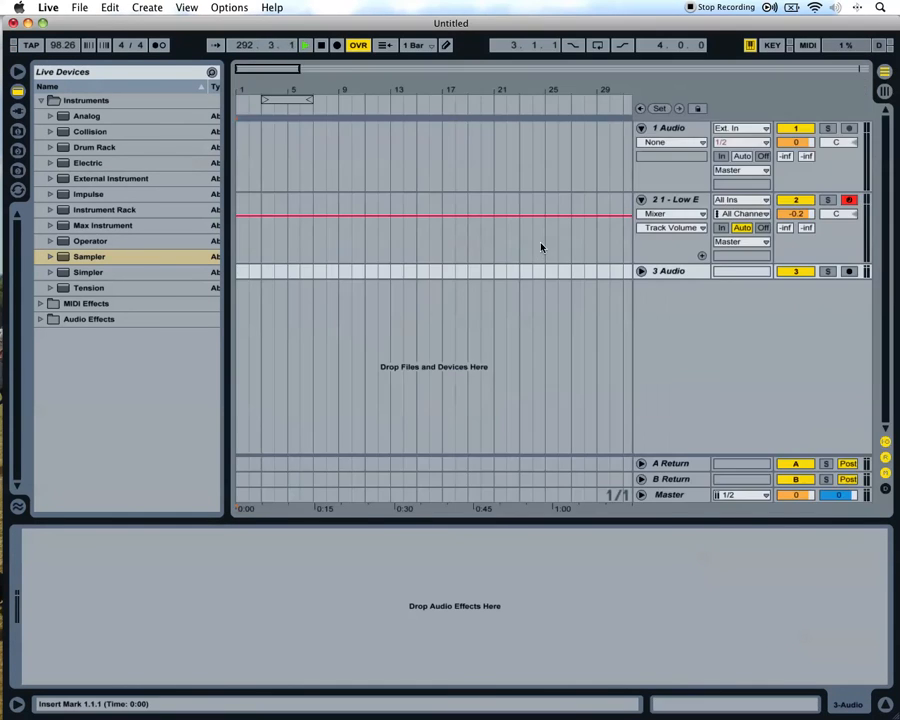
{"action": "left_click", "coordinate": [670, 205]}
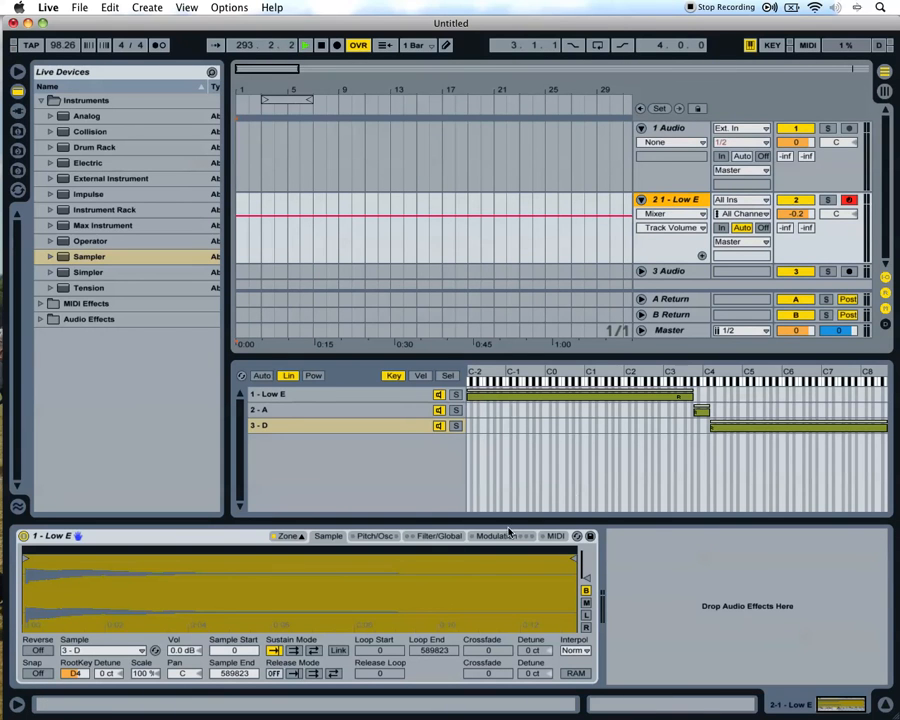
Step: Add 4 - G.mp3 from Finder to the zone editor as a fourth sample layer
{"action": "key", "text": "super+Tab"}
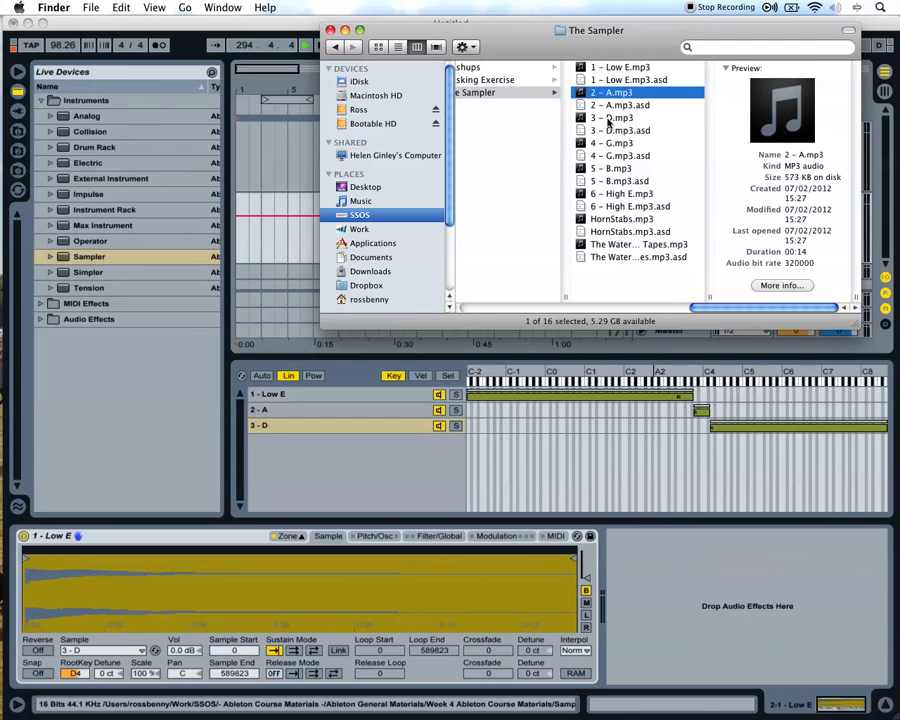
{"action": "left_click_drag", "start_coordinate": [605, 147], "coordinate": [355, 476]}
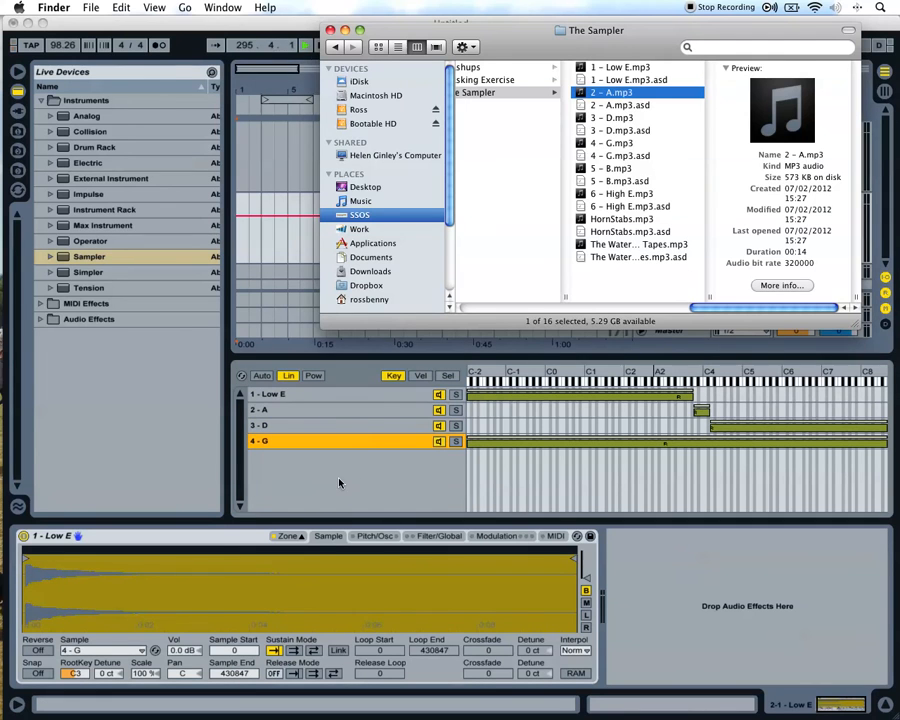
{"action": "left_click", "coordinate": [361, 477]}
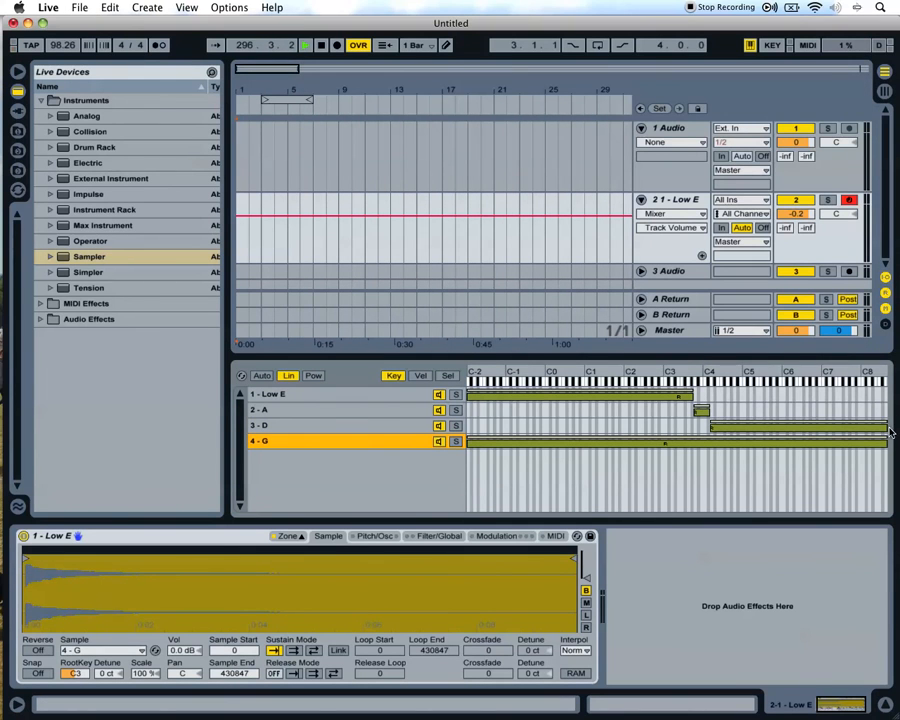
Step: Split the 3 - D and 4 - G key zones between F#4 and G4, and set the 4 - G root key to G4
{"action": "left_click_drag", "start_coordinate": [889, 428], "coordinate": [724, 427]}
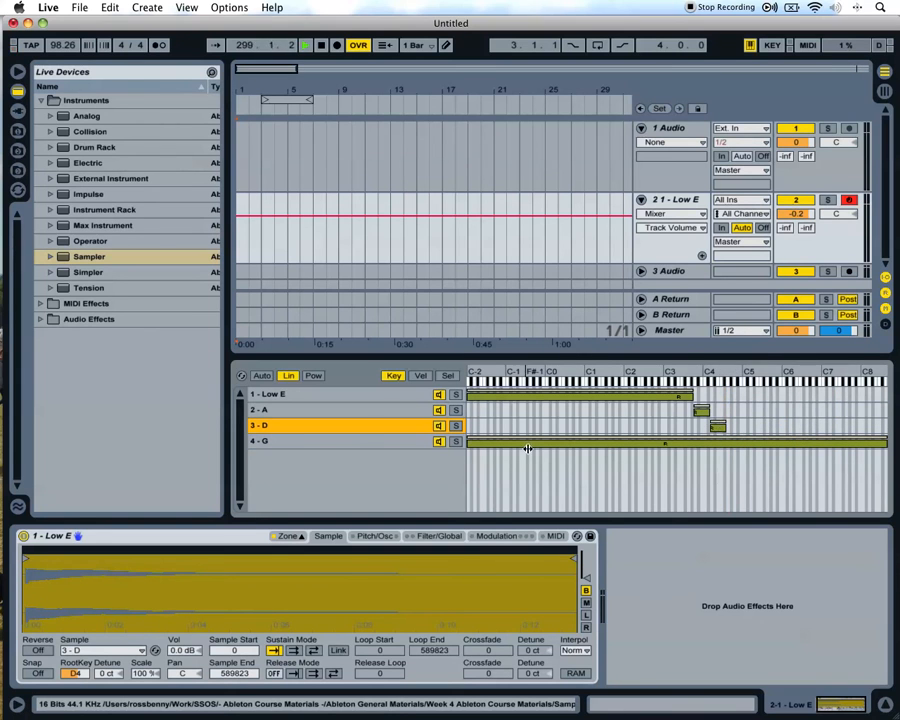
{"action": "left_click_drag", "start_coordinate": [466, 444], "coordinate": [729, 444]}
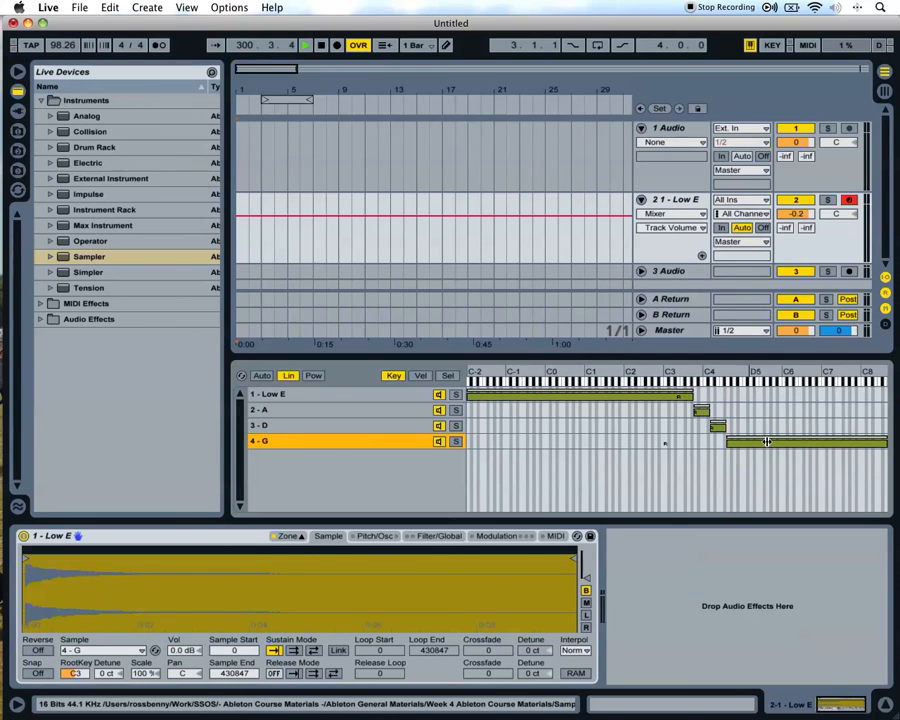
{"action": "left_click_drag", "start_coordinate": [884, 443], "coordinate": [759, 443]}
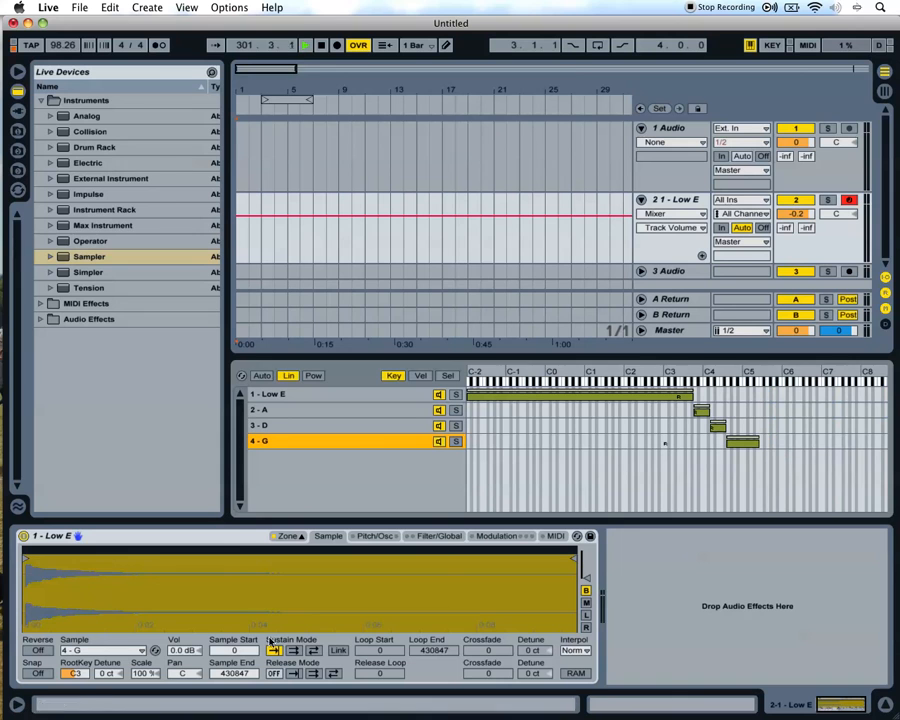
{"action": "left_click_drag", "start_coordinate": [74, 673], "coordinate": [74, 657]}
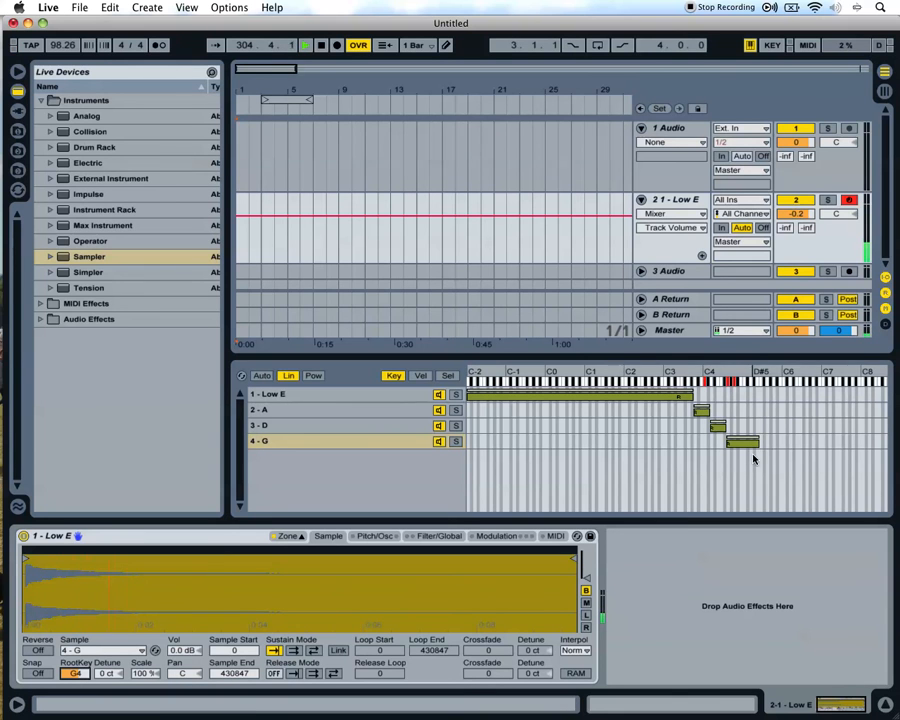
Step: Add 5 - B.mp3 from Finder to the zone editor as a fifth sample layer
{"action": "key", "text": "super+Tab"}
{"action": "left_click_drag", "start_coordinate": [605, 172], "coordinate": [323, 494]}
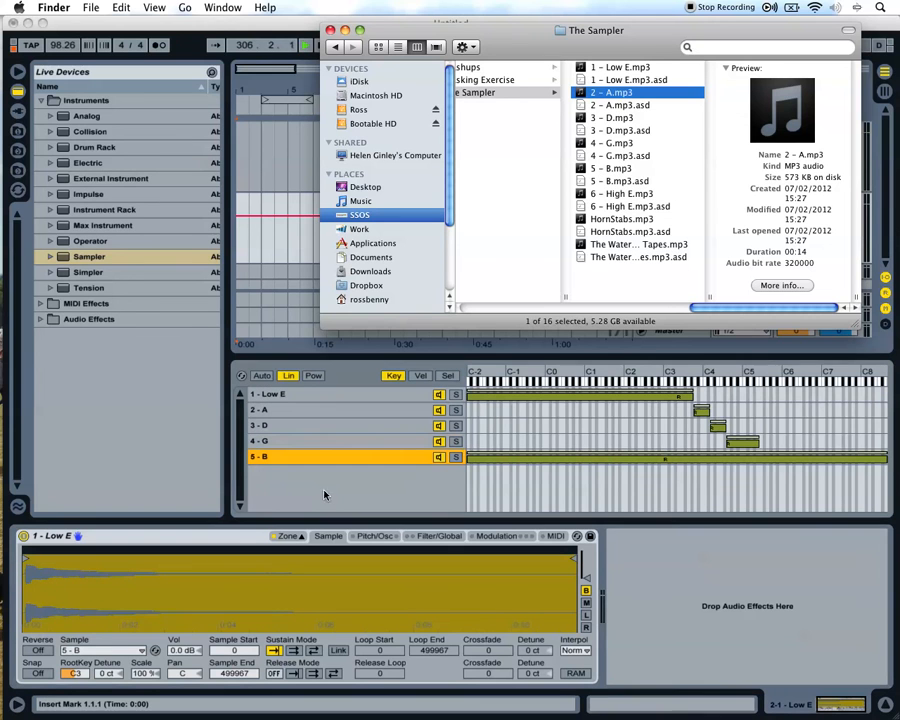
{"action": "left_click", "coordinate": [468, 462]}
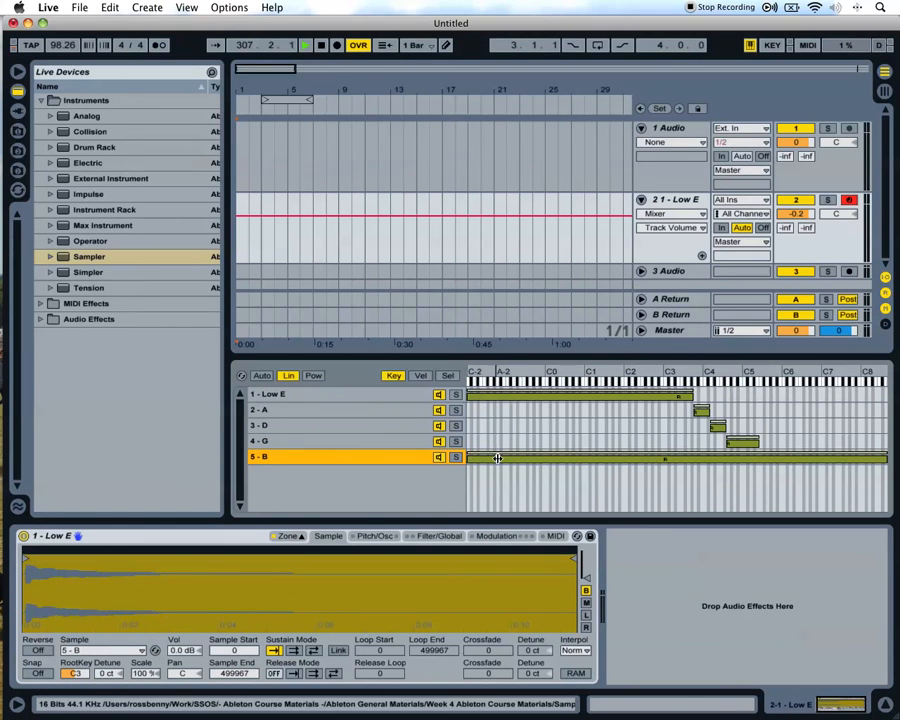
Step: Start the 5 - B key zone at B4 and end the 4 - G key zone directly below it at A#4
{"action": "left_click_drag", "start_coordinate": [468, 458], "coordinate": [738, 446]}
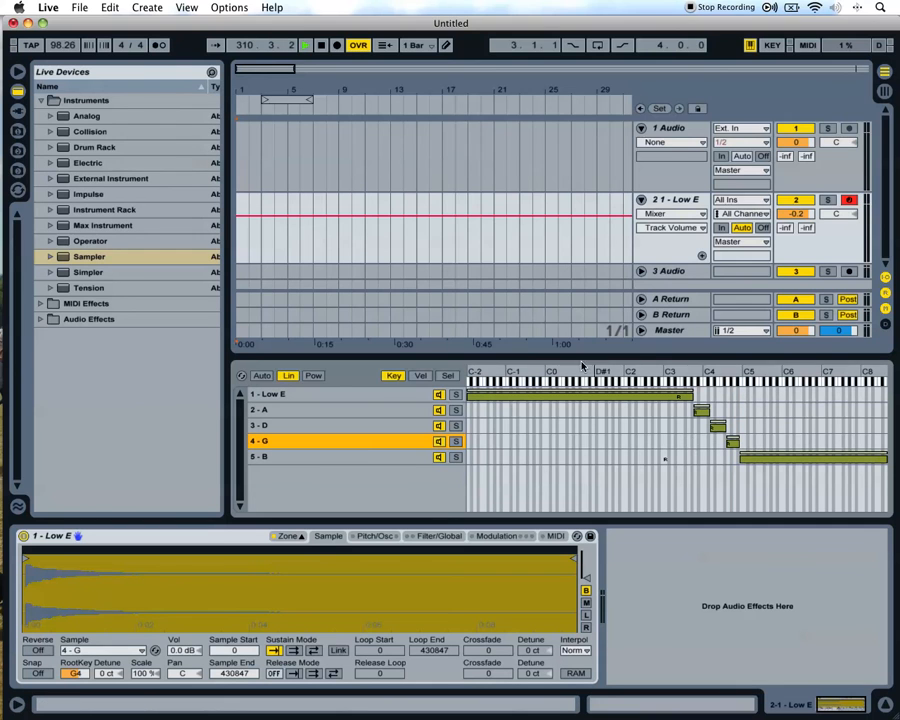
{"action": "key", "text": "super+Tab"}
{"action": "key", "text": "super+Tab"}
Step: Set the root key of the 5 - B sample to B4
{"action": "mouse_move", "coordinate": [75, 673]}
{"action": "left_mouse_down"}
{"action": "mouse_move", "coordinate": [75, 665]}
{"action": "mouse_move", "coordinate": [75, 681]}
{"action": "left_mouse_up"}
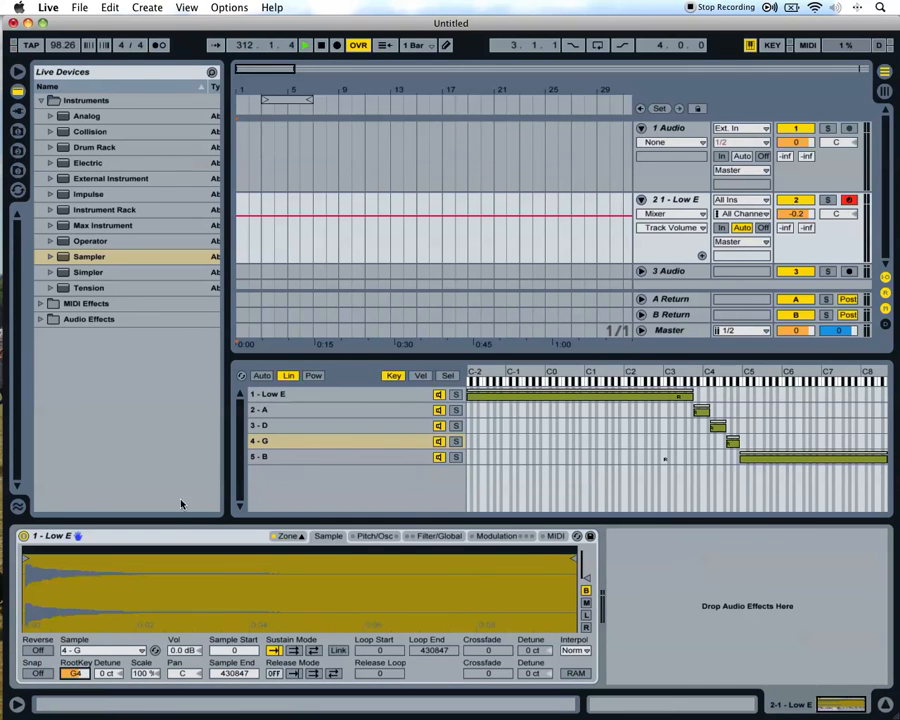
{"action": "left_click", "coordinate": [297, 458]}
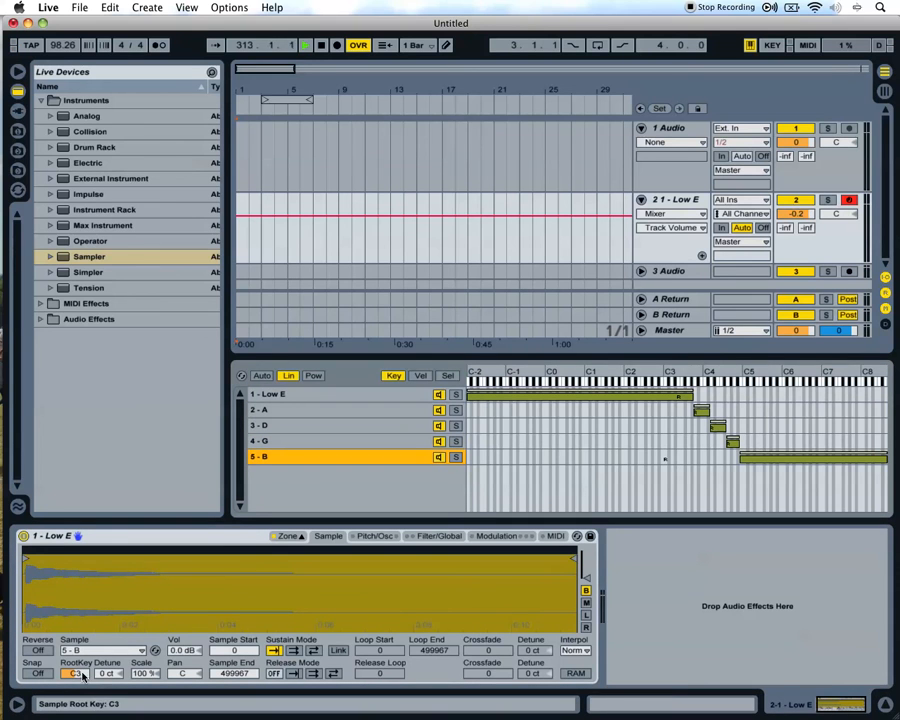
{"action": "mouse_move", "coordinate": [73, 674]}
{"action": "left_mouse_down"}
{"action": "mouse_move", "coordinate": [73, 660]}
{"action": "mouse_move", "coordinate": [73, 679]}
{"action": "left_mouse_up"}
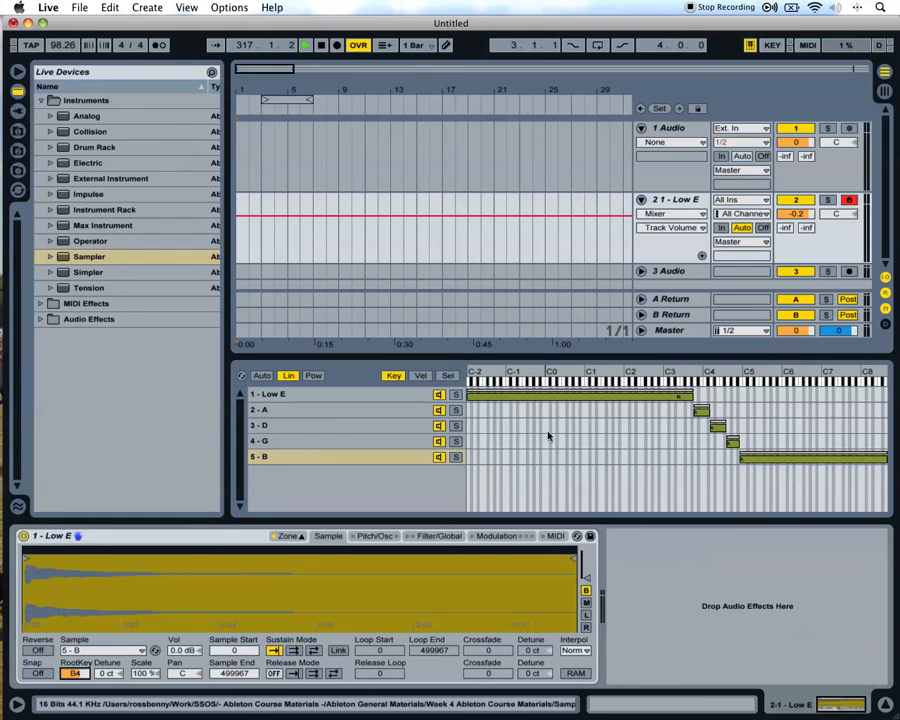
Step: Add 6 - High E.mp3 from Finder to the zone editor as a sixth sample layer
{"action": "key", "text": "super+Tab"}
{"action": "left_click_drag", "start_coordinate": [611, 200], "coordinate": [359, 488]}
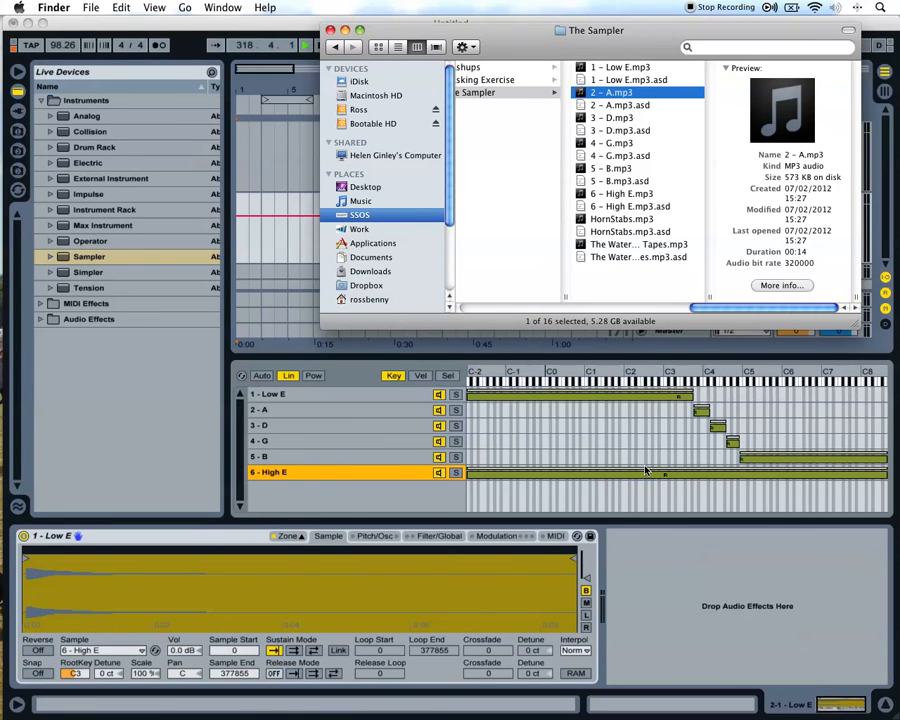
{"action": "left_click", "coordinate": [468, 474]}
Step: Split the 5 - B and 6 - High E key zones between D#5 and E5, and set the 6 - High E root key to E5
{"action": "left_click_drag", "start_coordinate": [468, 474], "coordinate": [754, 478]}
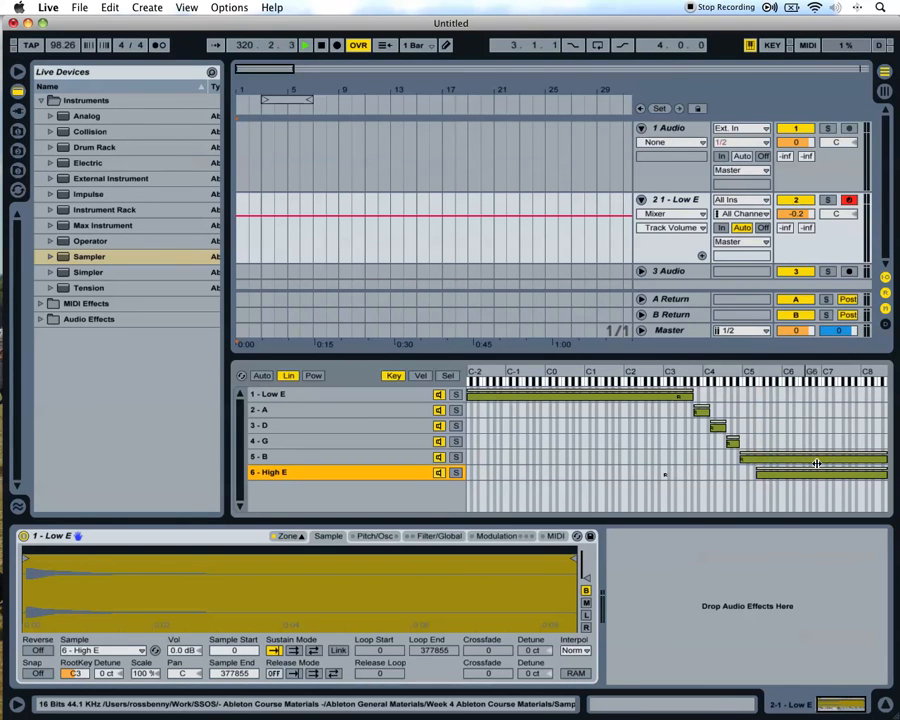
{"action": "left_click_drag", "start_coordinate": [880, 458], "coordinate": [762, 466]}
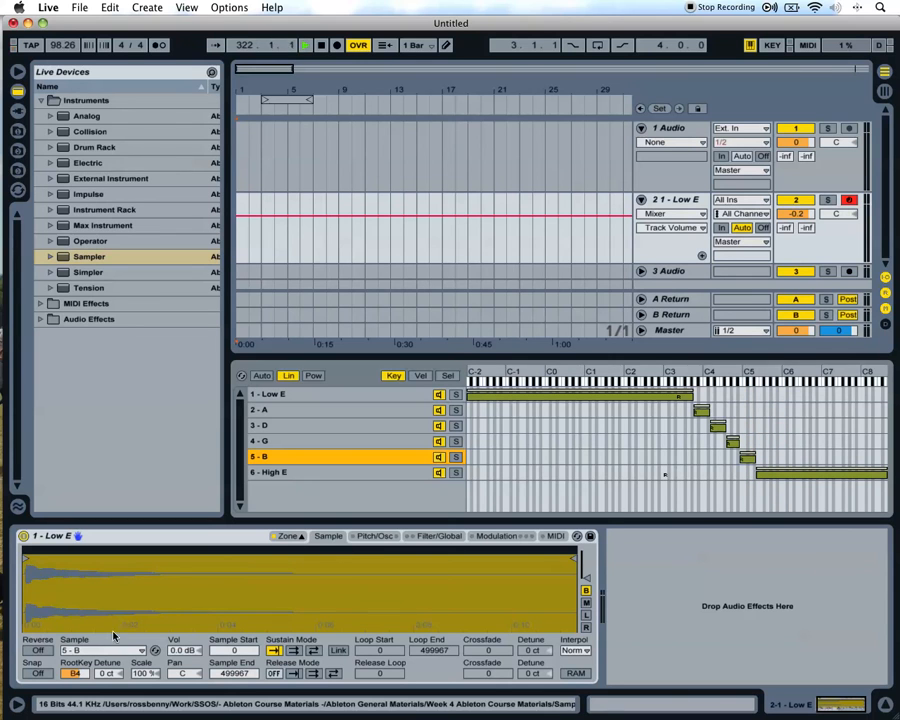
{"action": "left_click", "coordinate": [281, 472]}
{"action": "left_click_drag", "start_coordinate": [82, 671], "coordinate": [82, 640]}
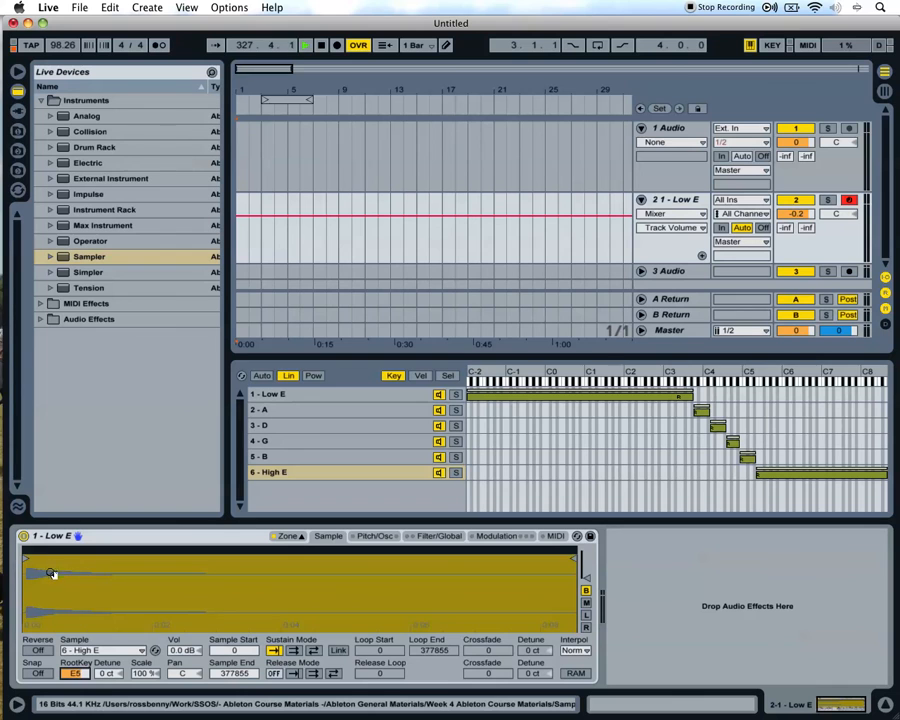
Step: Trim the leading silence by moving the sample start of 6 - High E to about 2394 and of 5 - B to about 3088
{"action": "mouse_move", "coordinate": [25, 559]}
{"action": "left_mouse_down"}
{"action": "mouse_move", "coordinate": [65, 558]}
{"action": "mouse_move", "coordinate": [55, 558]}
{"action": "left_mouse_up"}
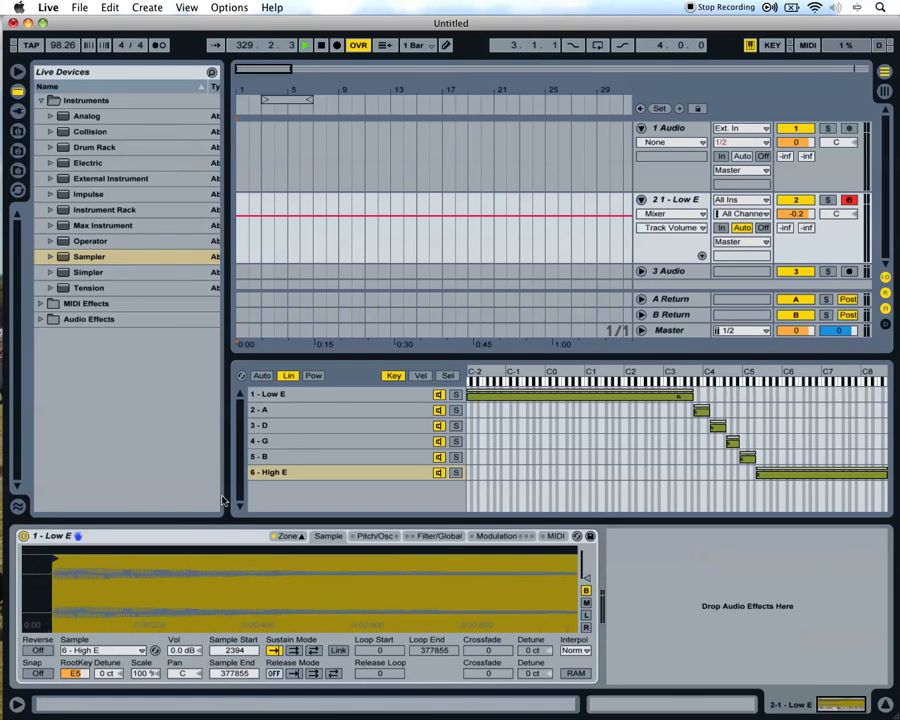
{"action": "key", "text": "Up"}
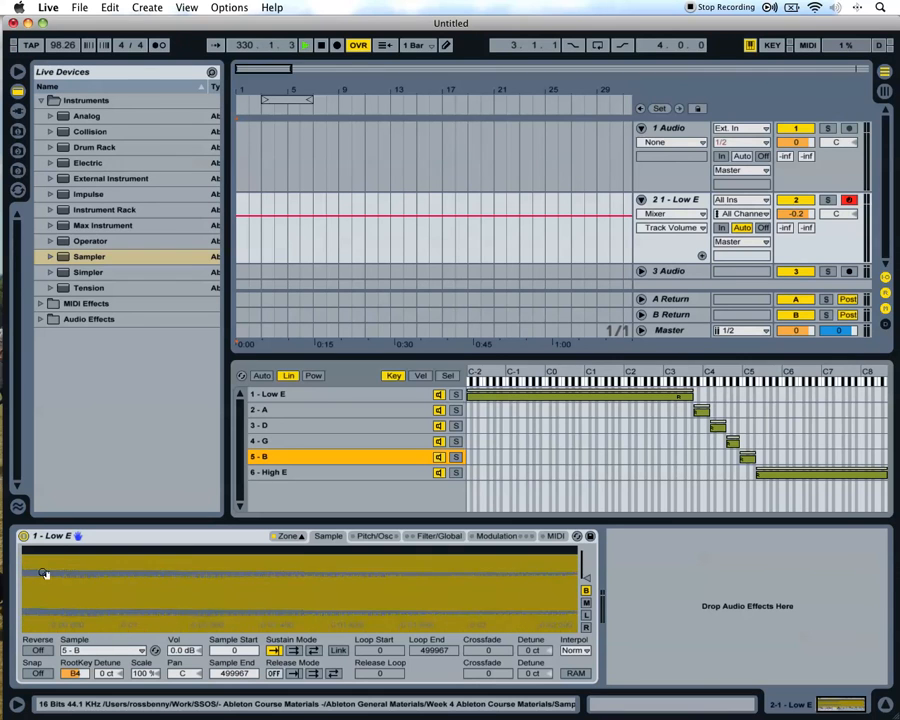
{"action": "left_click_drag", "start_coordinate": [24, 560], "coordinate": [52, 559]}
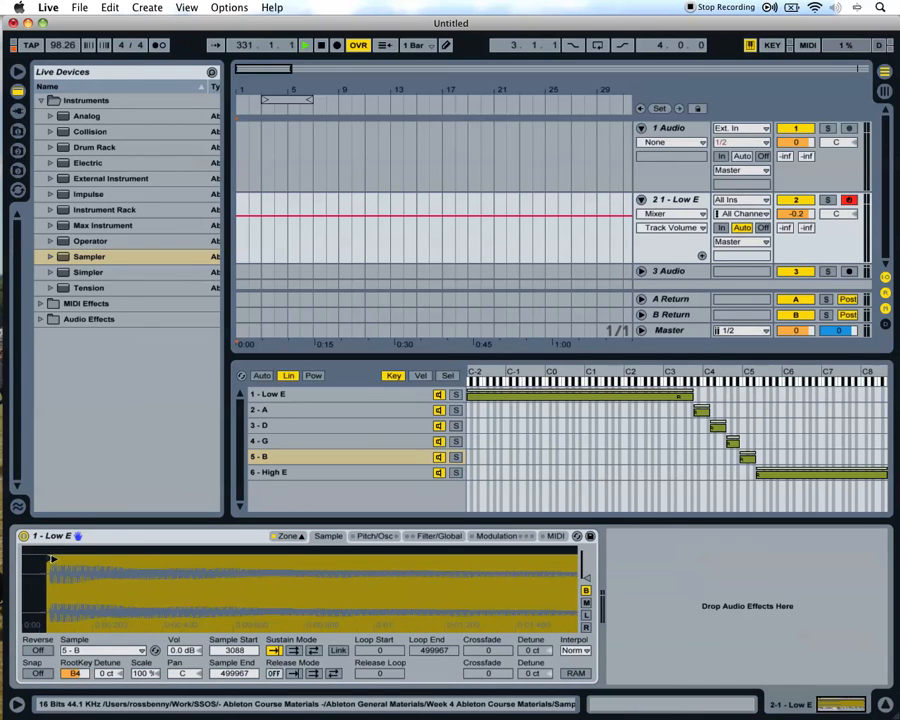
Step: Move the sample start of 4 - G to about 2390 and of 3 - D to about 2934, where each note begins
{"action": "key", "text": "Up"}
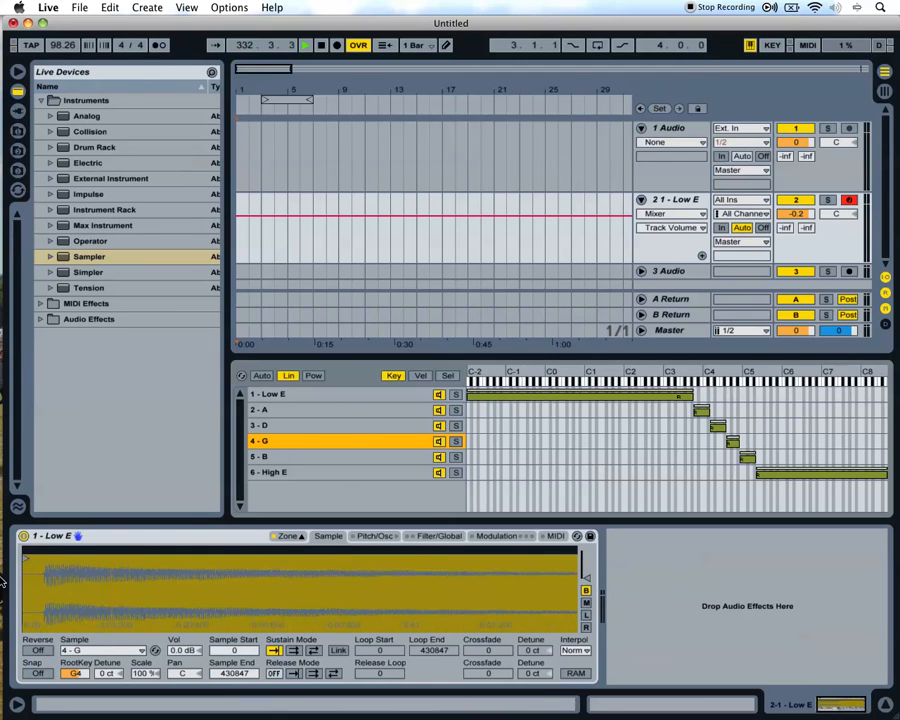
{"action": "left_click_drag", "start_coordinate": [24, 557], "coordinate": [47, 557]}
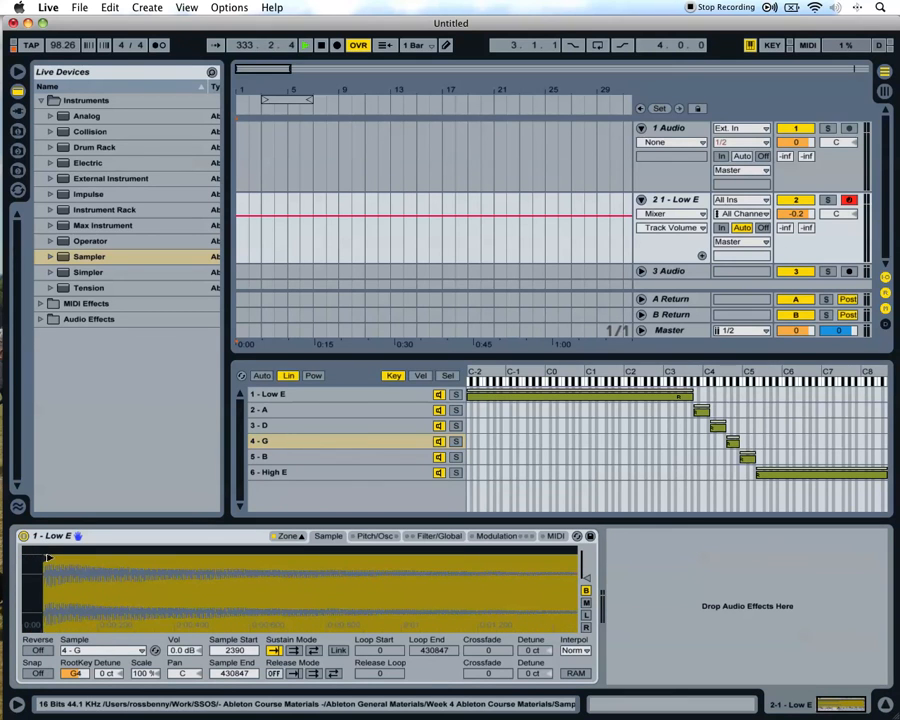
{"action": "left_click_drag", "start_coordinate": [90, 580], "coordinate": [115, 680]}
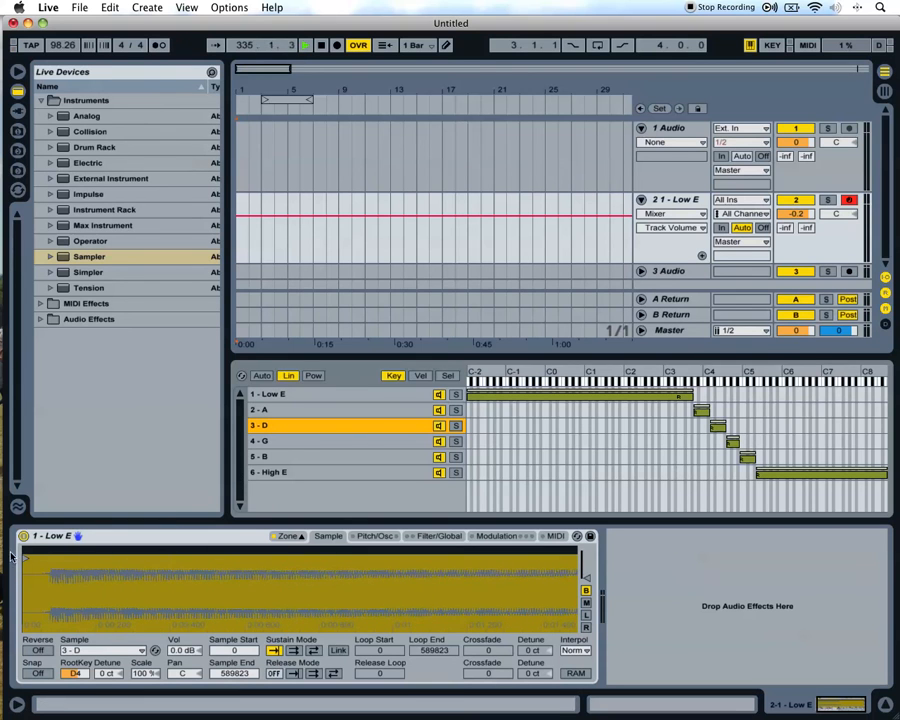
{"action": "left_click_drag", "start_coordinate": [25, 557], "coordinate": [50, 560]}
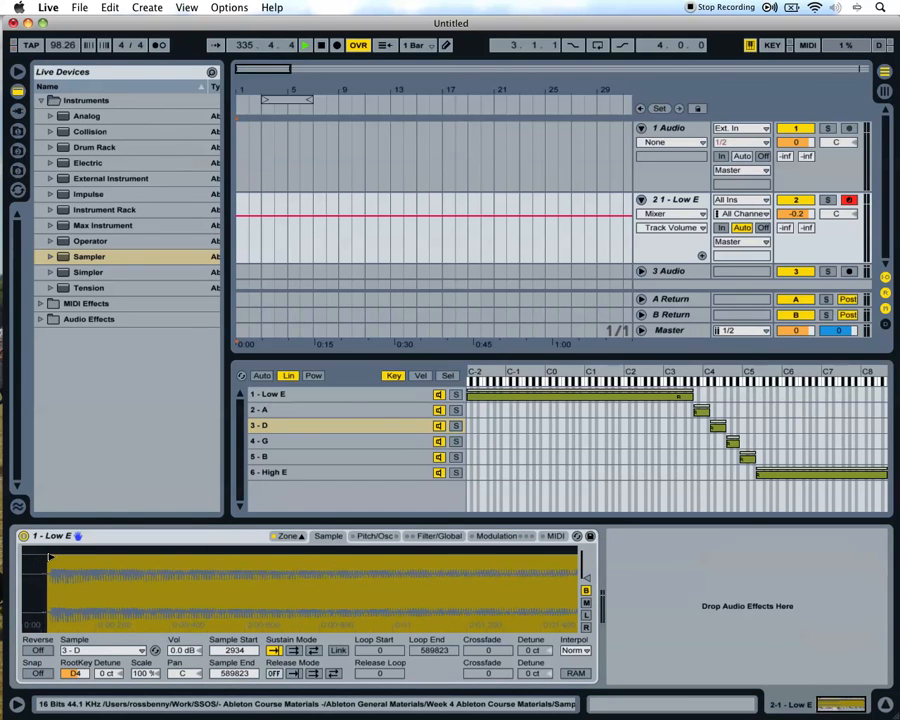
Step: Move the sample start of 2 - A to about 2524, cutting the silence before the note
{"action": "left_click", "coordinate": [281, 412]}
{"action": "mouse_move", "coordinate": [88, 567]}
{"action": "left_mouse_down"}
{"action": "mouse_move", "coordinate": [89, 616]}
{"action": "mouse_move", "coordinate": [448, 576]}
{"action": "left_mouse_up"}
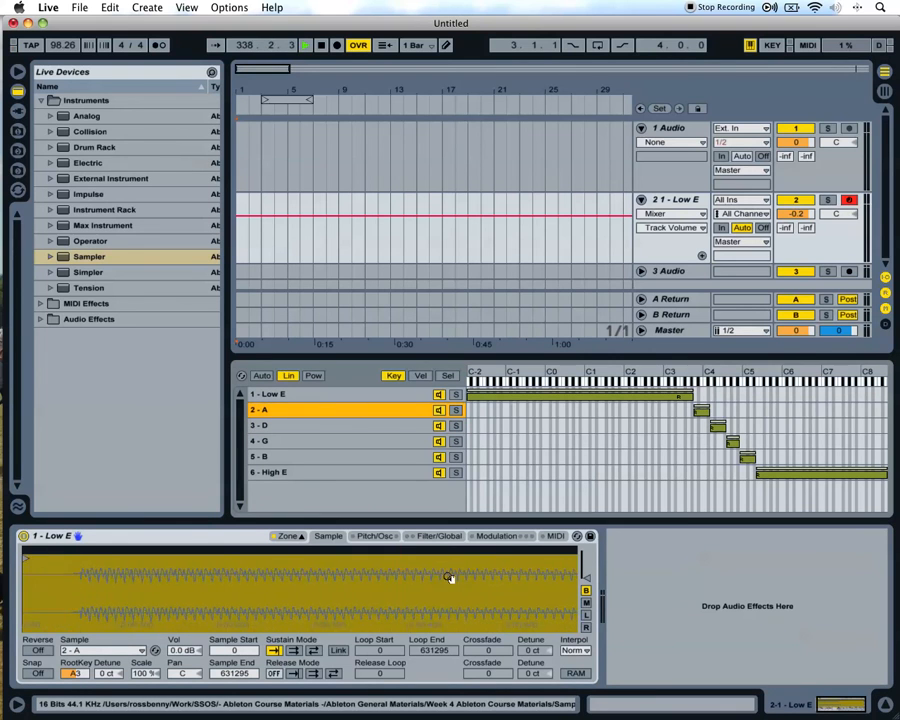
{"action": "left_click_drag", "start_coordinate": [31, 560], "coordinate": [76, 560]}
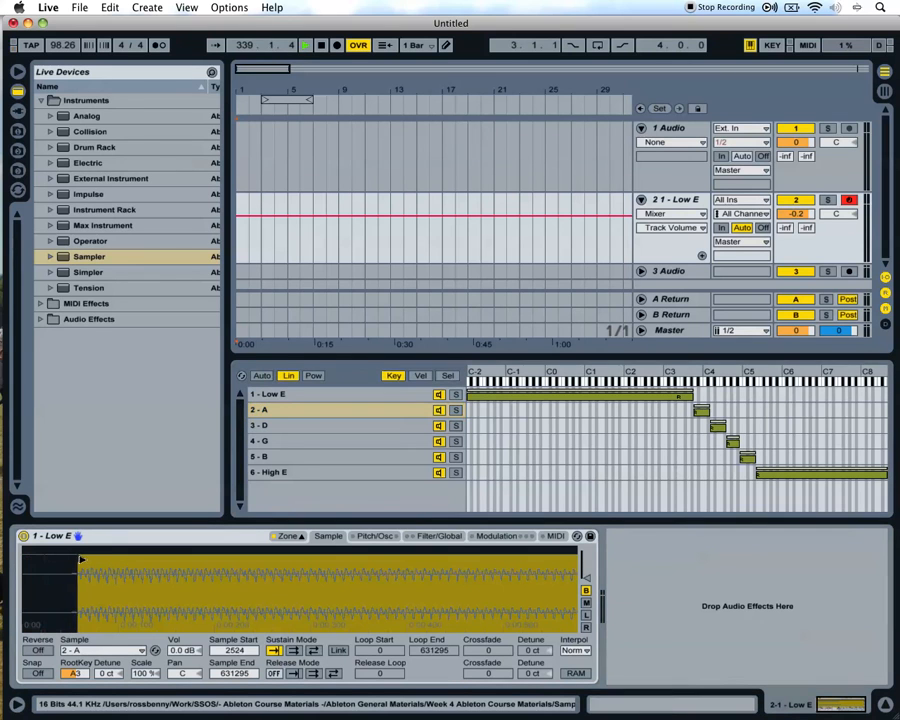